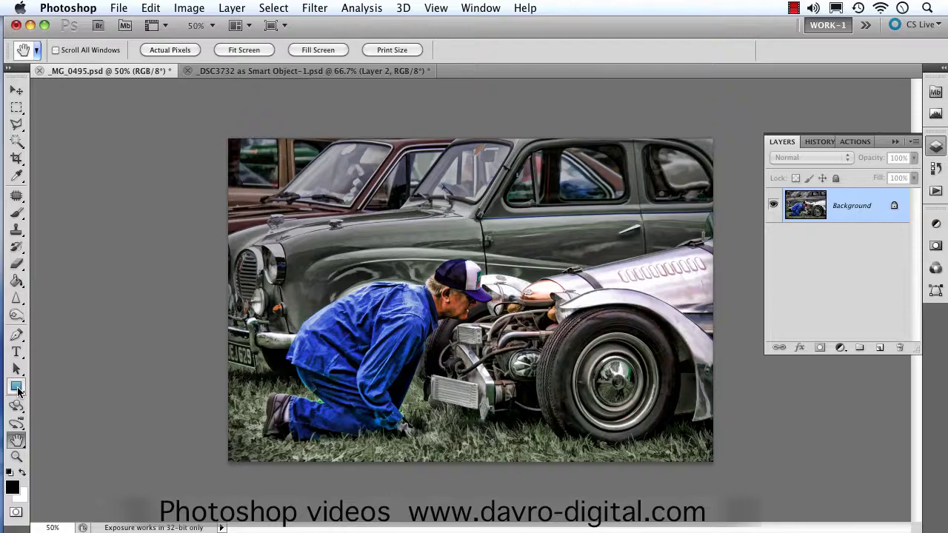
- Activate the Custom Shape tool and append the Film shape set to the available shapes
{"action": "left_click", "coordinate": [18, 391]}
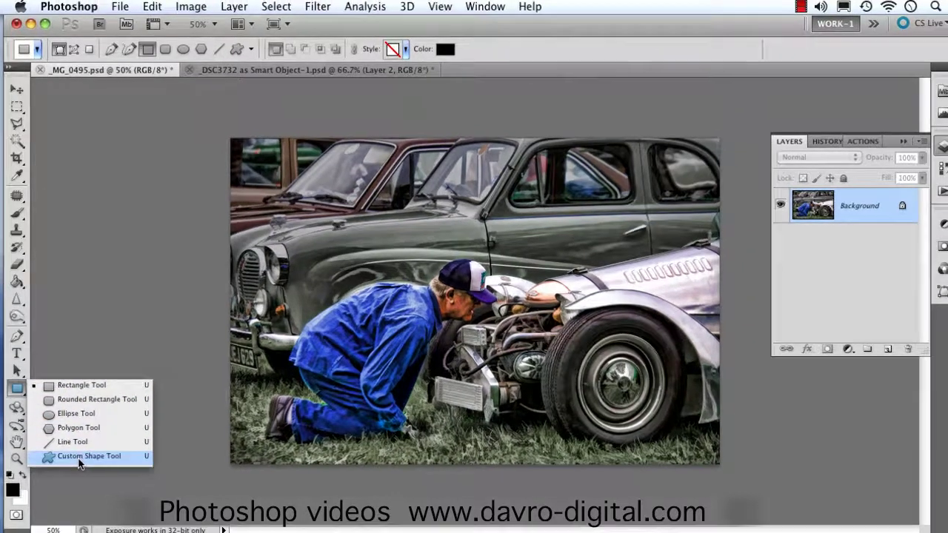
{"action": "left_click", "coordinate": [79, 453]}
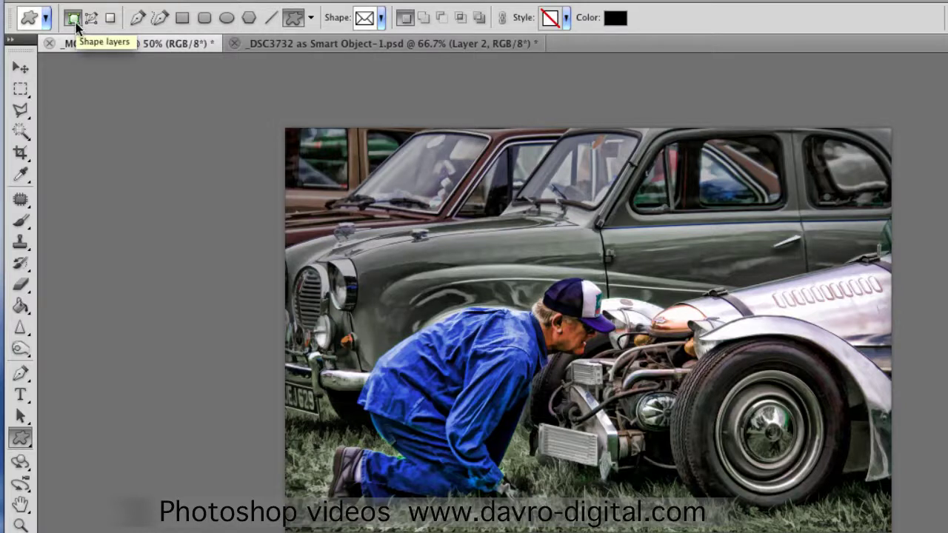
{"action": "left_click", "coordinate": [380, 18]}
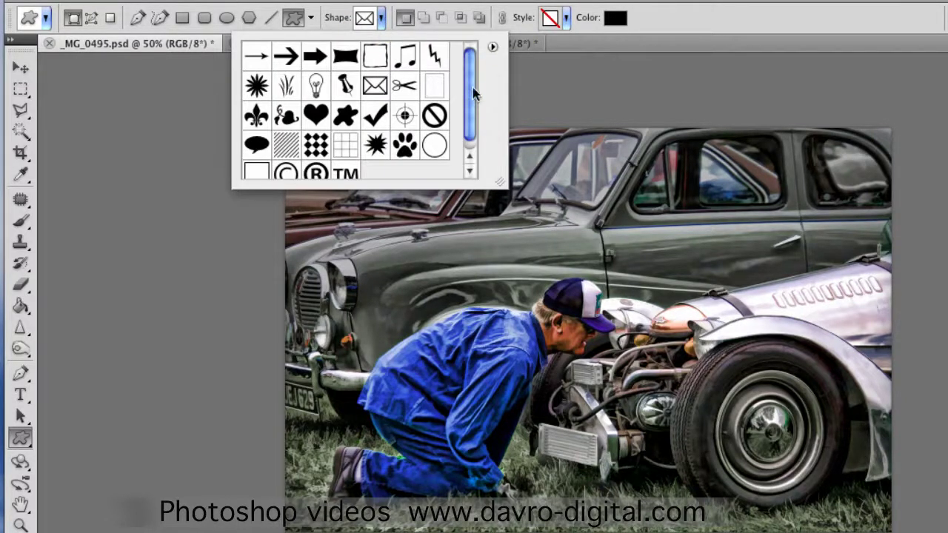
{"action": "mouse_move", "coordinate": [470, 90]}
{"action": "left_mouse_down"}
{"action": "mouse_move", "coordinate": [471, 117]}
{"action": "mouse_move", "coordinate": [468, 88]}
{"action": "left_mouse_up"}
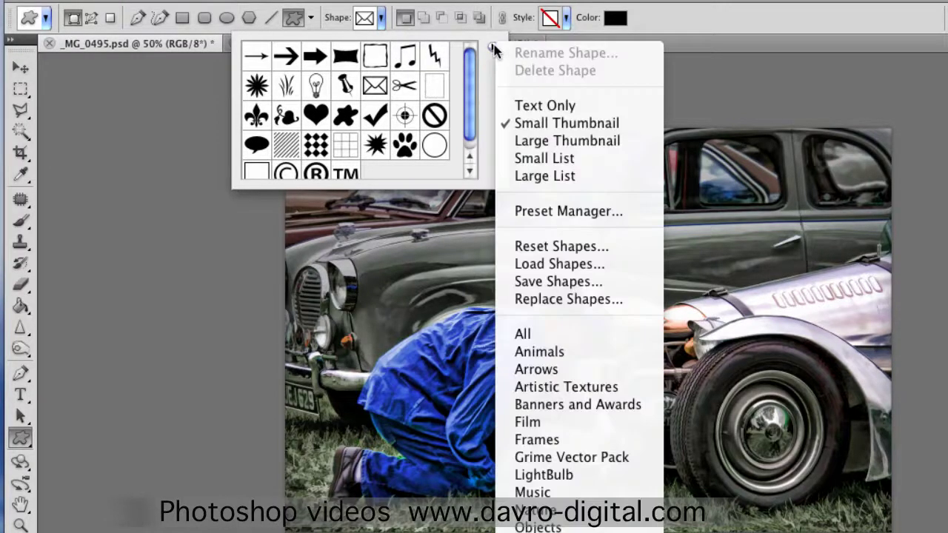
{"action": "left_click", "coordinate": [492, 47]}
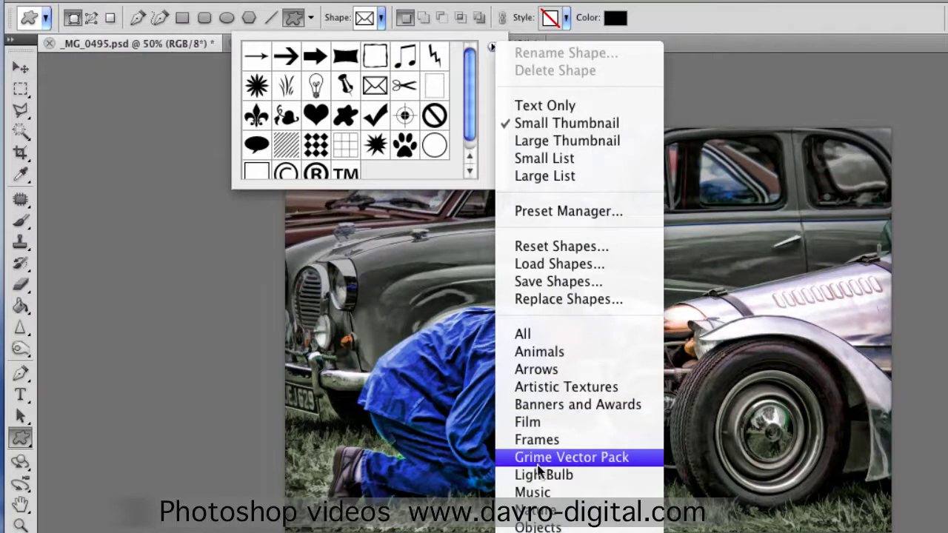
{"action": "left_click", "coordinate": [535, 426]}
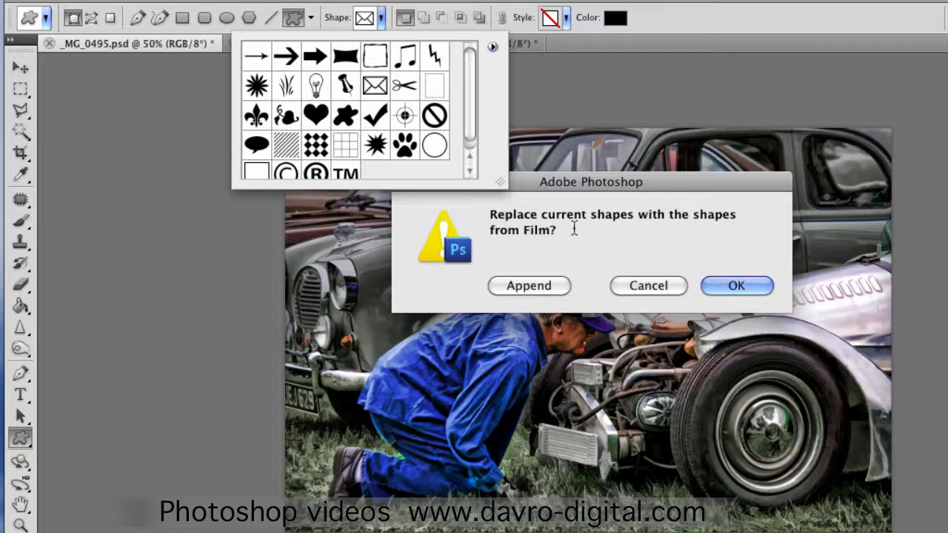
{"action": "left_click", "coordinate": [523, 287]}
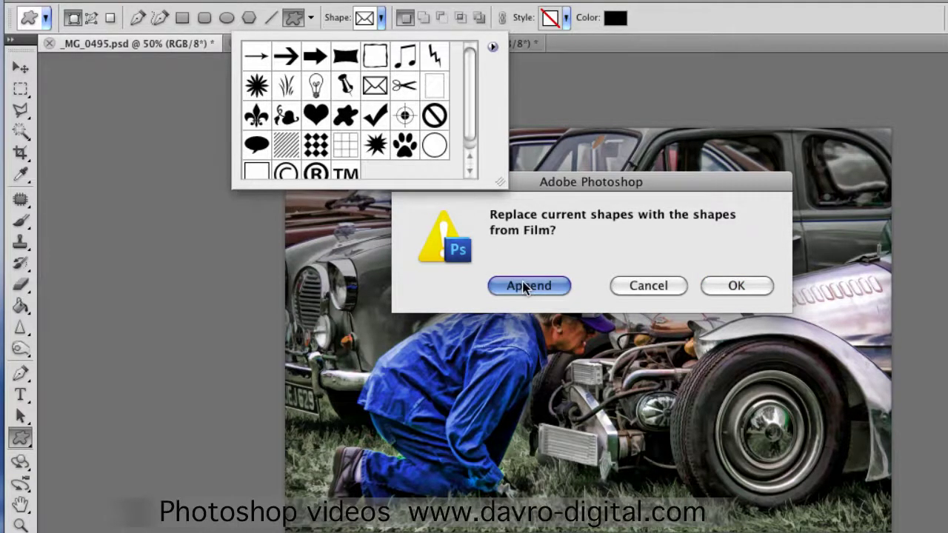
- Enlarge the shape picker, choose the single film frame shape and draw it in black over most of the photo
{"action": "left_click_drag", "start_coordinate": [501, 185], "coordinate": [586, 213]}
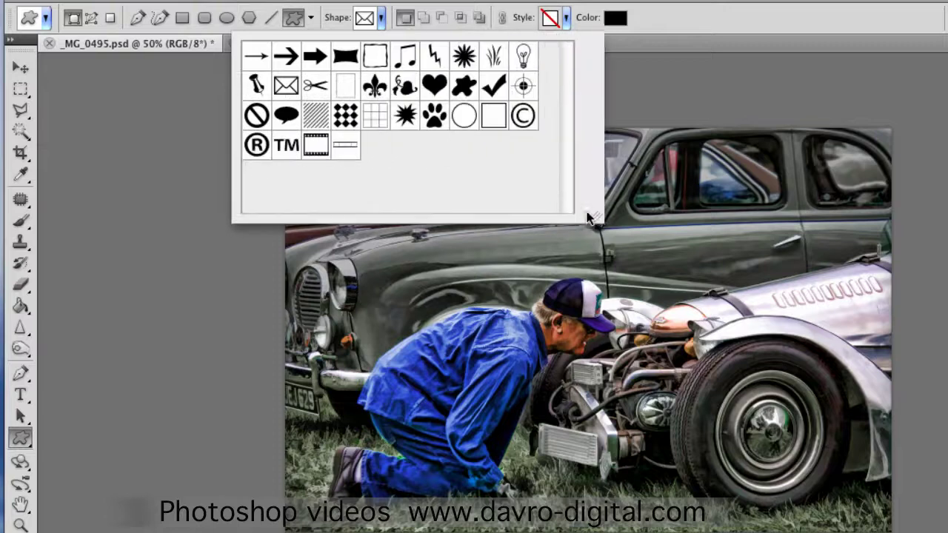
{"action": "left_click", "coordinate": [316, 148]}
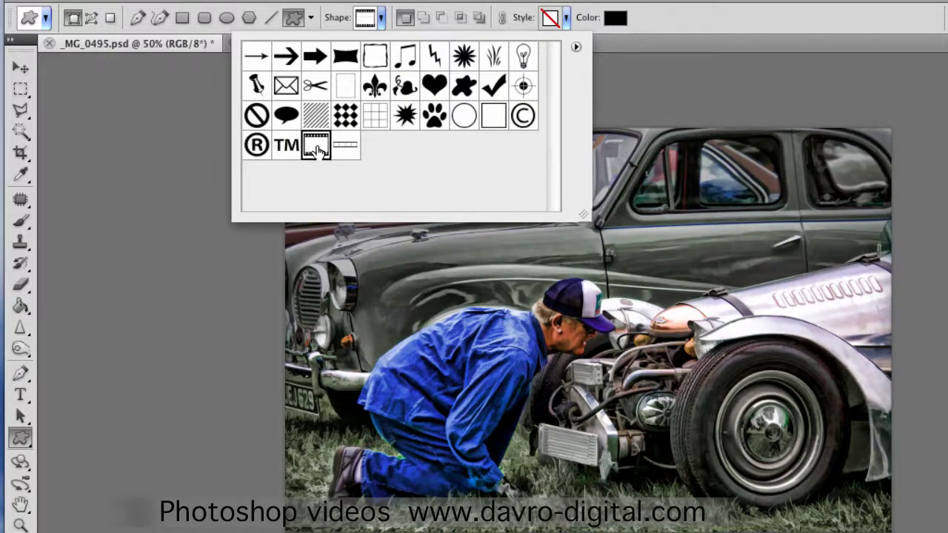
{"action": "left_click", "coordinate": [675, 23]}
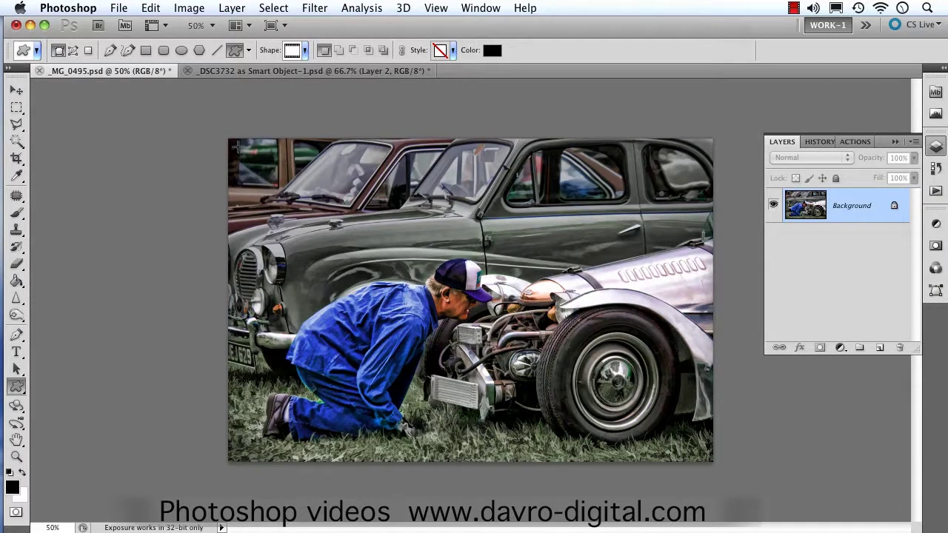
{"action": "left_click_drag", "start_coordinate": [234, 146], "coordinate": [696, 453]}
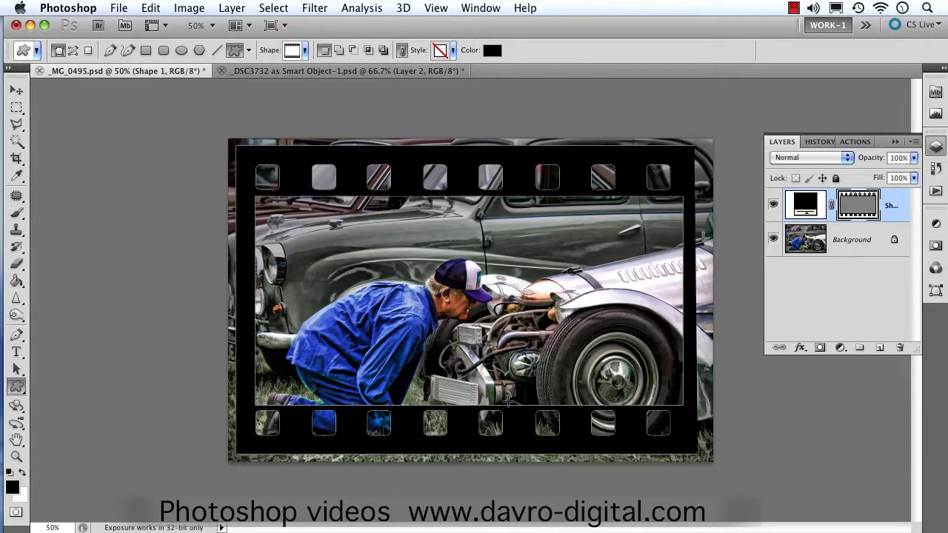
- Extend the canvas evenly beyond all four edges of the photo using the Crop tool
{"action": "left_click_drag", "start_coordinate": [19, 163], "coordinate": [51, 161]}
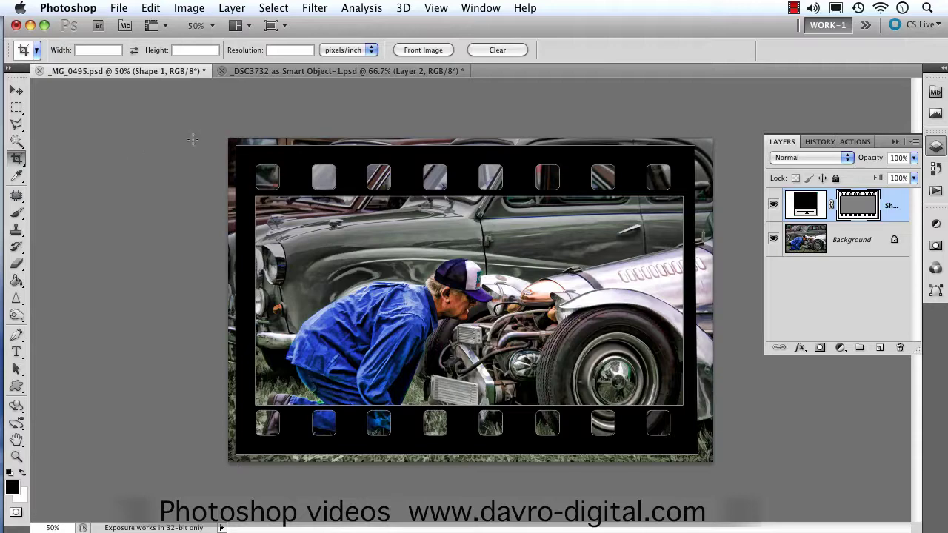
{"action": "left_click_drag", "start_coordinate": [192, 129], "coordinate": [712, 462]}
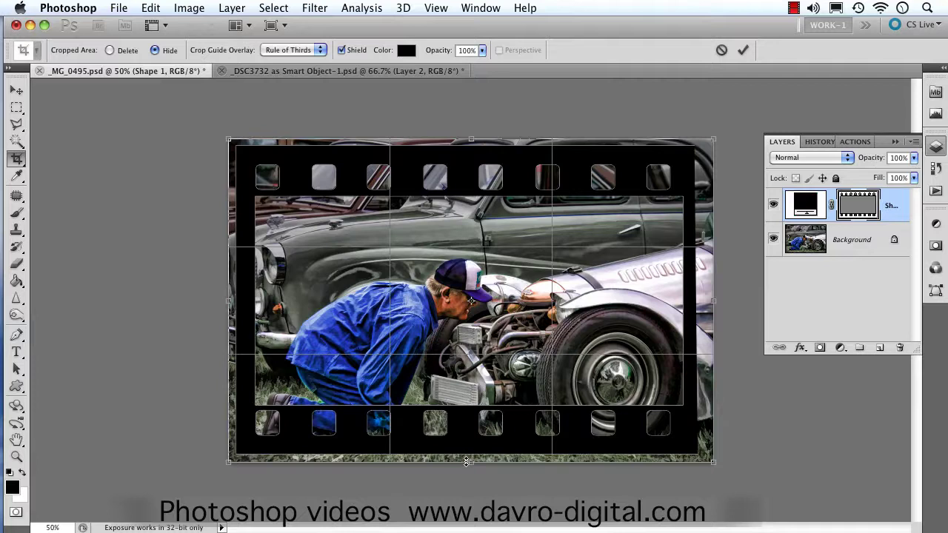
{"action": "left_click_drag", "start_coordinate": [471, 463], "coordinate": [474, 525]}
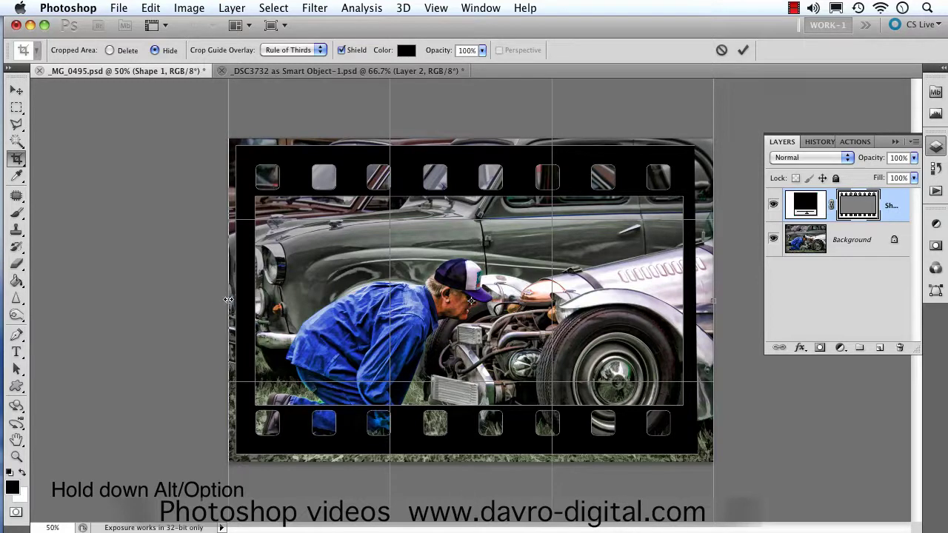
{"action": "left_click_drag", "start_coordinate": [226, 301], "coordinate": [195, 299]}
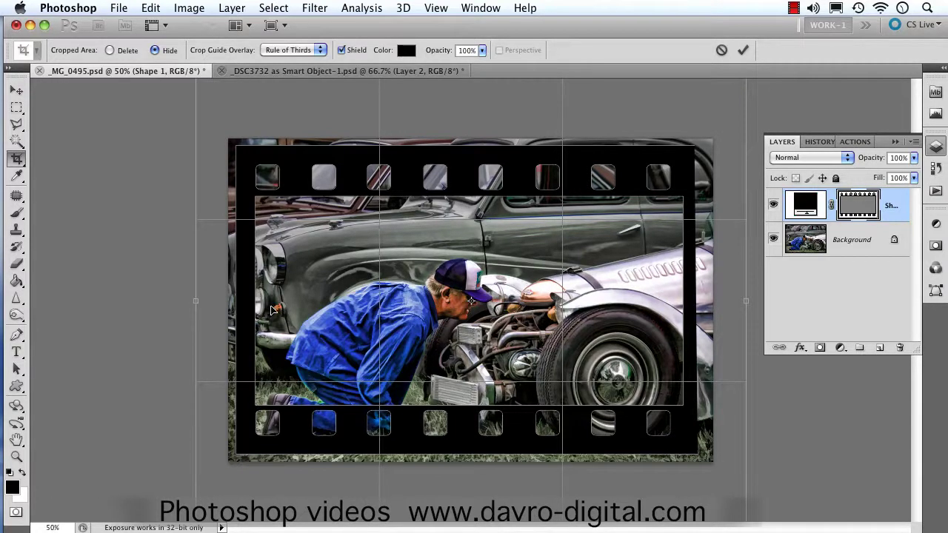
{"action": "double_click", "coordinate": [372, 311]}
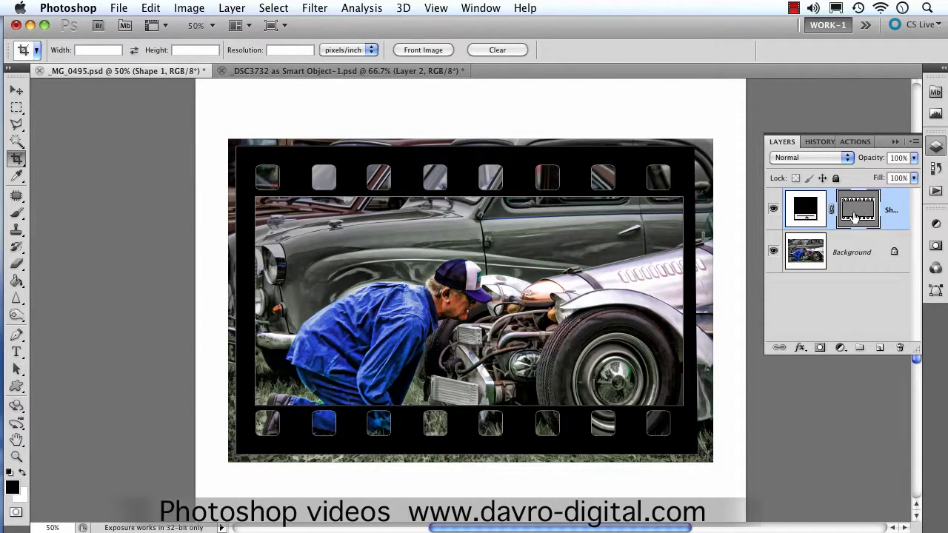
- Scale the film frame shape about its centre to 112.78% width and 153.24% height so its opening fits the photo
{"action": "left_click", "coordinate": [773, 211]}
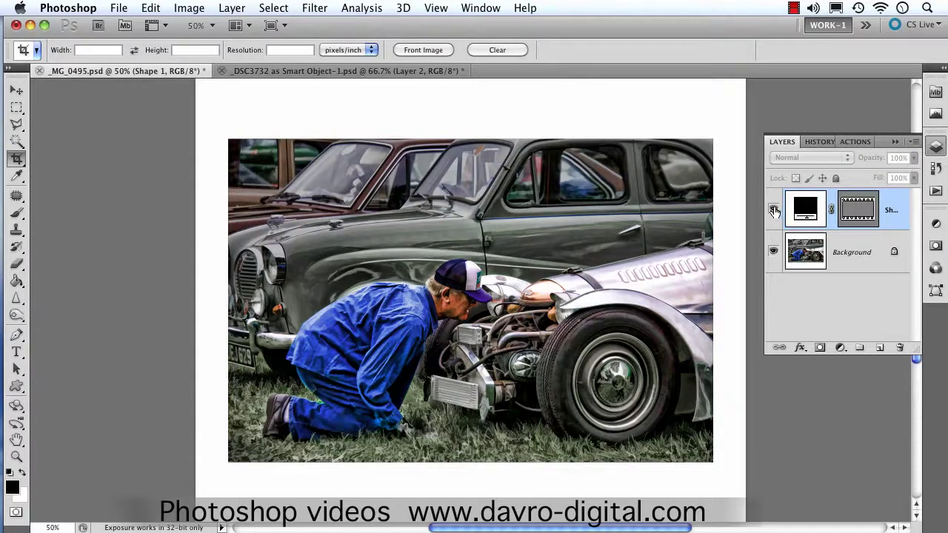
{"action": "left_click", "coordinate": [773, 211]}
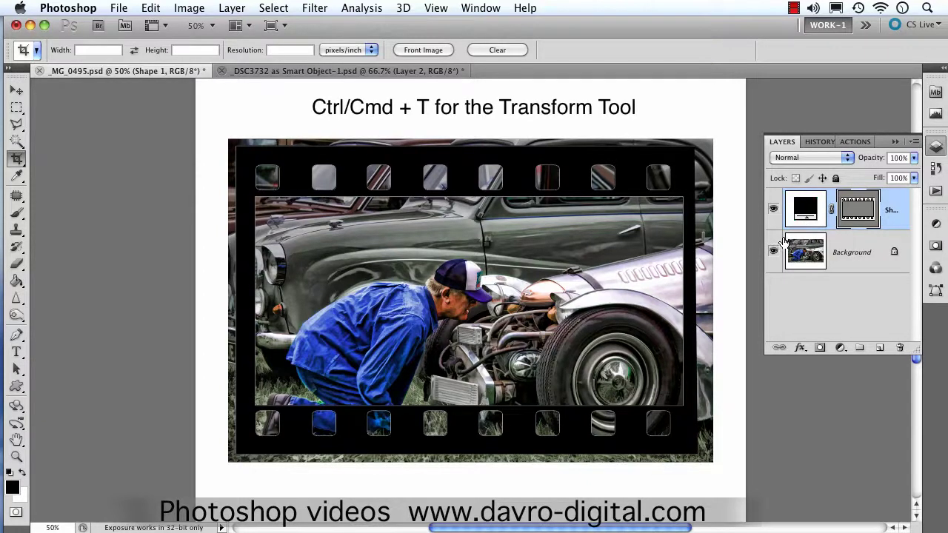
{"action": "key", "text": "super+t"}
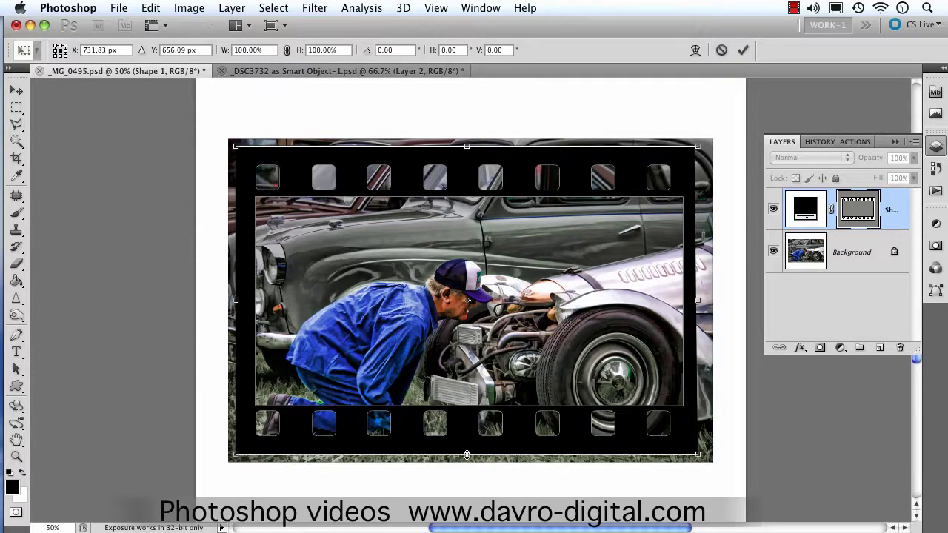
{"action": "left_click_drag", "start_coordinate": [467, 455], "coordinate": [455, 507]}
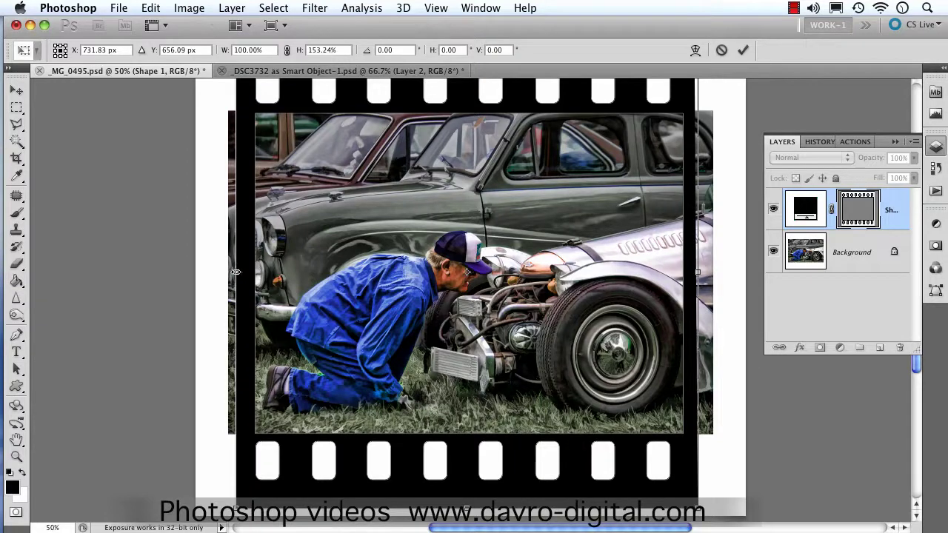
{"action": "left_click_drag", "start_coordinate": [235, 272], "coordinate": [206, 272]}
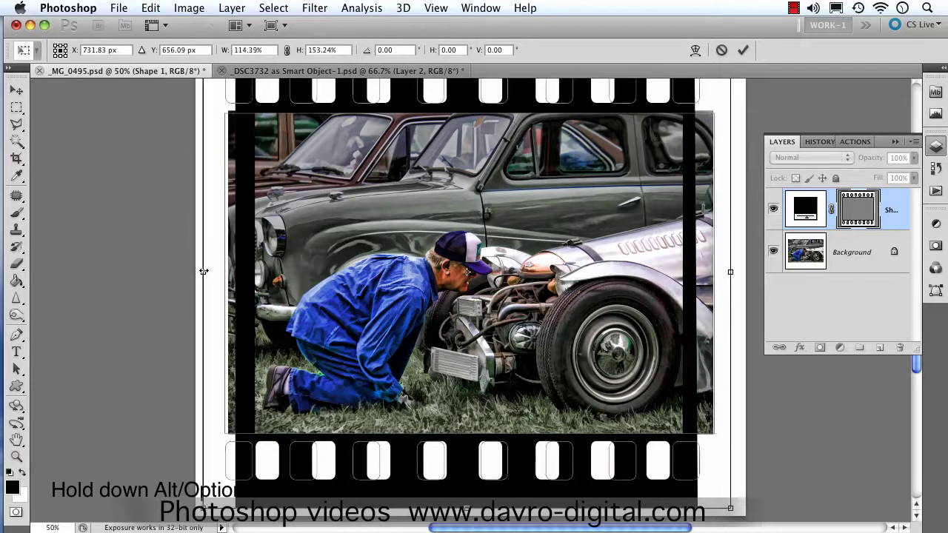
{"action": "left_click_drag", "start_coordinate": [206, 271], "coordinate": [207, 270]}
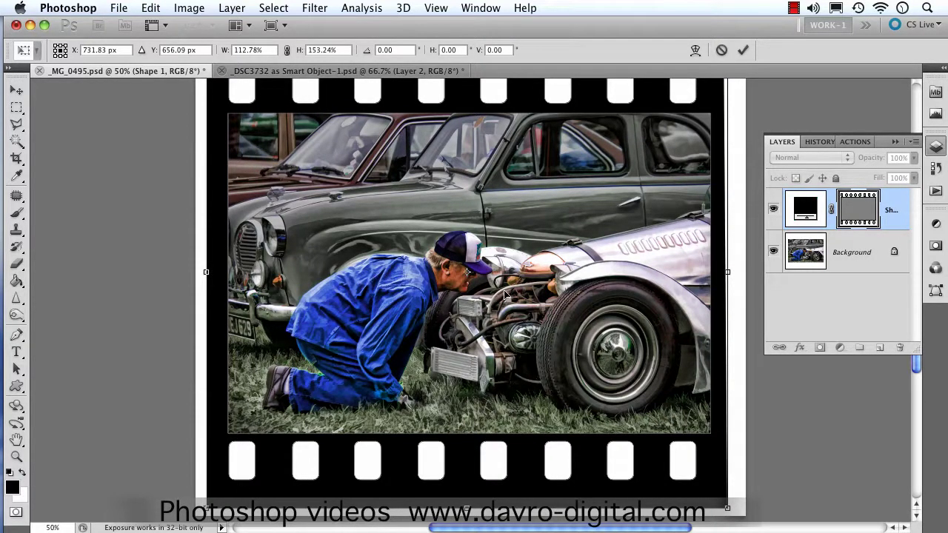
{"action": "key", "text": "Return"}
- Crop the image just inside the film frame's outer edges, removing the white border and leaving even black margins
{"action": "key", "text": "c"}
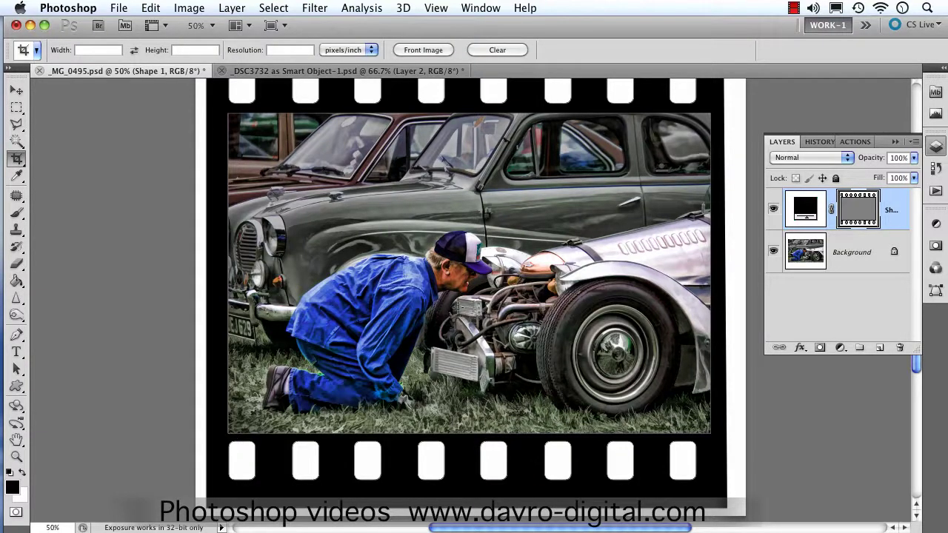
{"action": "key", "text": "super+0"}
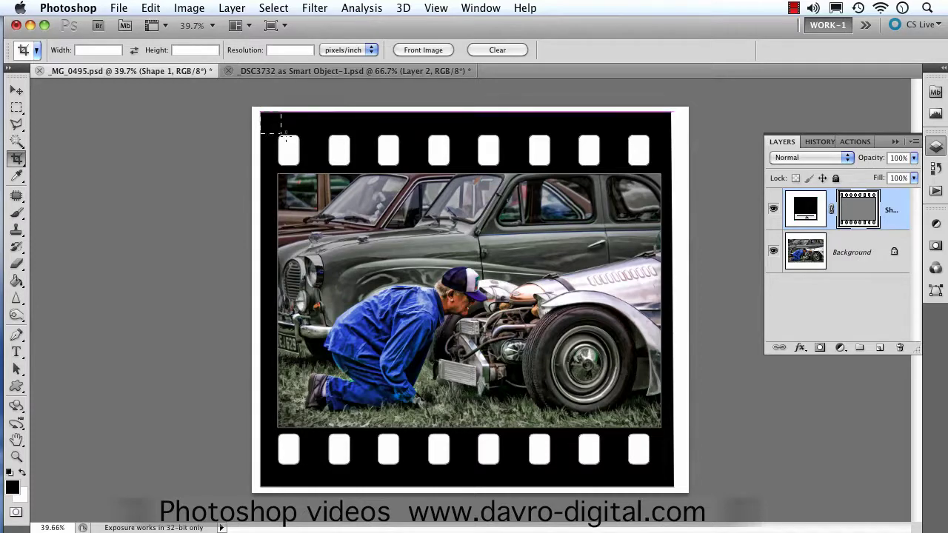
{"action": "left_click_drag", "start_coordinate": [281, 134], "coordinate": [724, 498]}
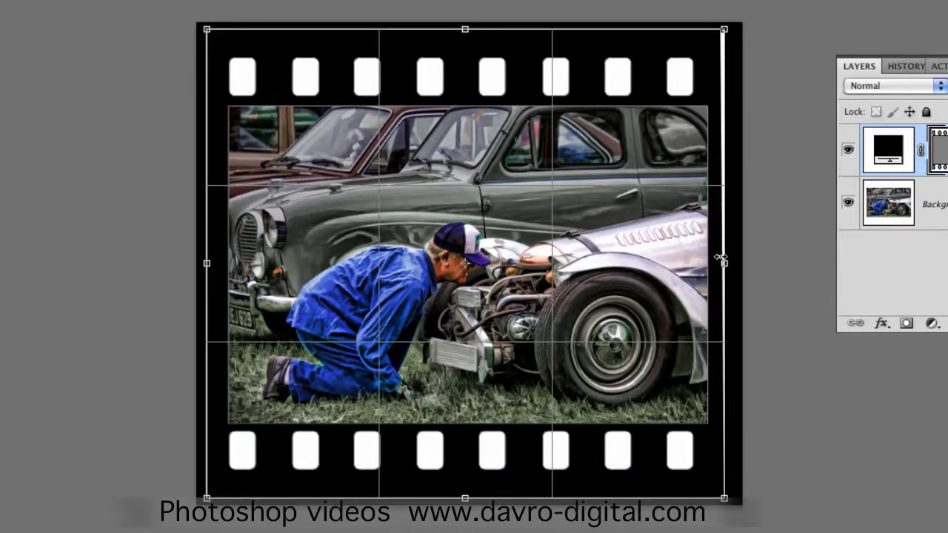
{"action": "left_click_drag", "start_coordinate": [724, 263], "coordinate": [724, 263]}
{"action": "left_click_drag", "start_coordinate": [723, 263], "coordinate": [720, 263]}
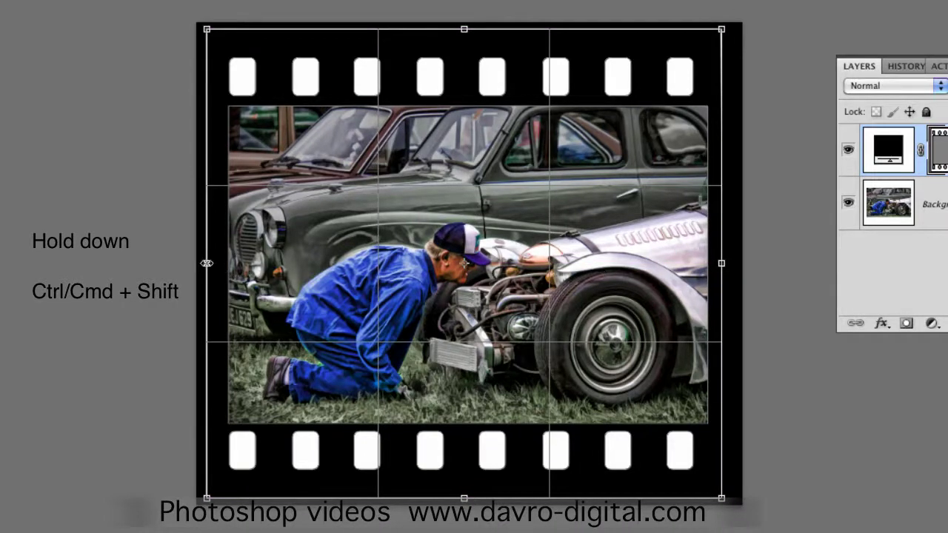
{"action": "left_click_drag", "start_coordinate": [205, 263], "coordinate": [215, 265]}
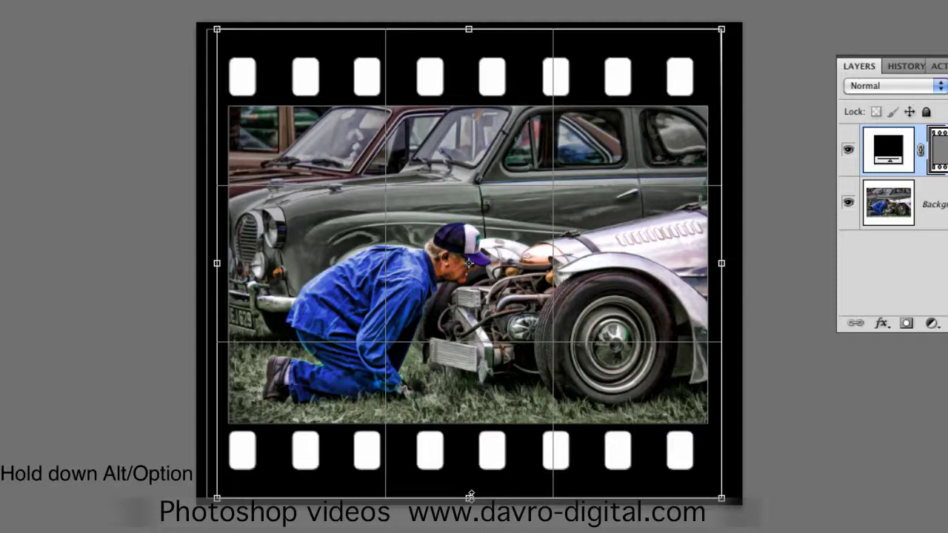
{"action": "mouse_move", "coordinate": [470, 495]}
{"action": "left_mouse_down"}
{"action": "mouse_move", "coordinate": [473, 472]}
{"action": "mouse_move", "coordinate": [471, 487]}
{"action": "left_mouse_up"}
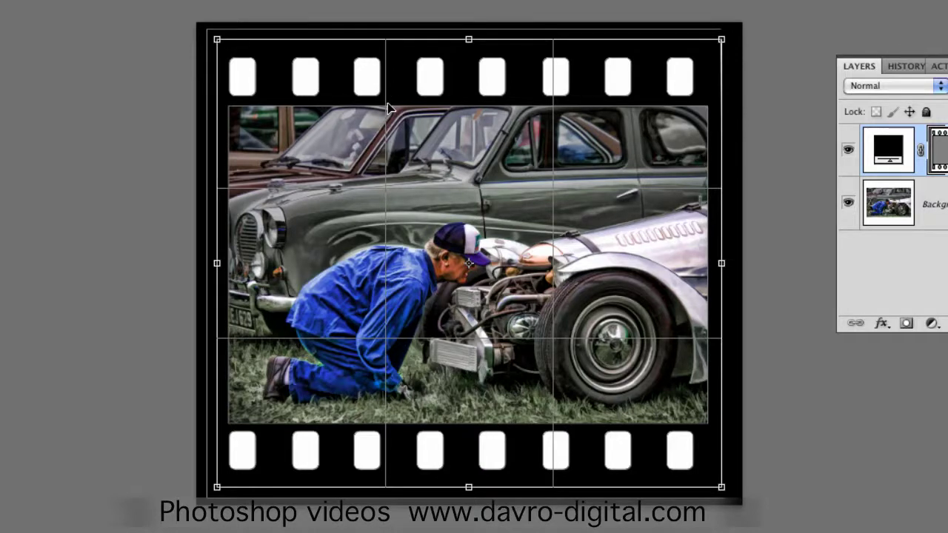
{"action": "key", "text": "Return"}
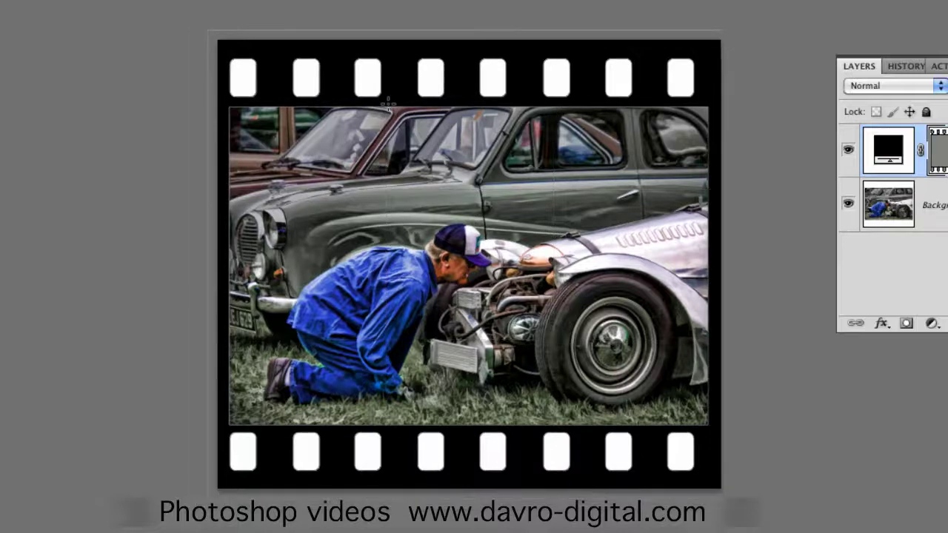
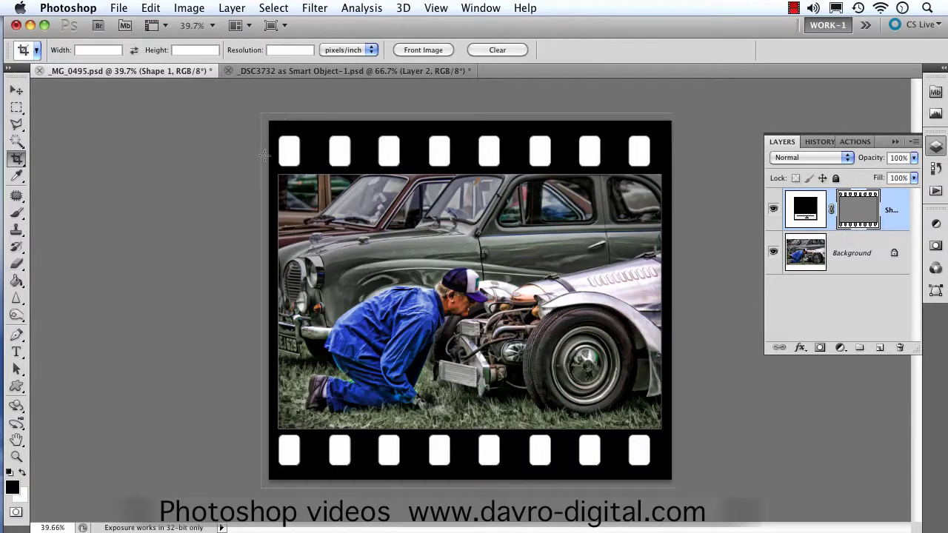
- Select the film frame layer's vector mask and hide the Background layer
{"action": "left_click", "coordinate": [813, 256]}
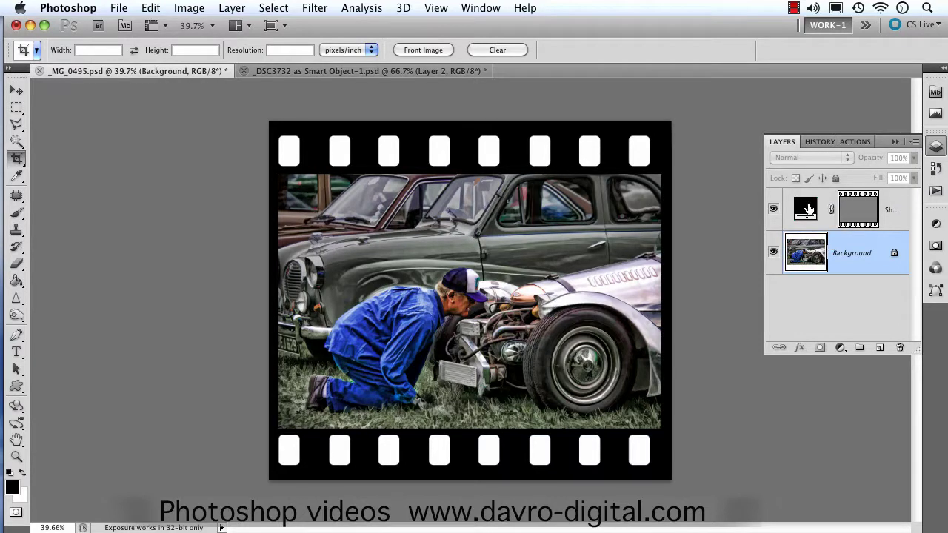
{"action": "left_click", "coordinate": [808, 209]}
{"action": "left_click", "coordinate": [857, 210]}
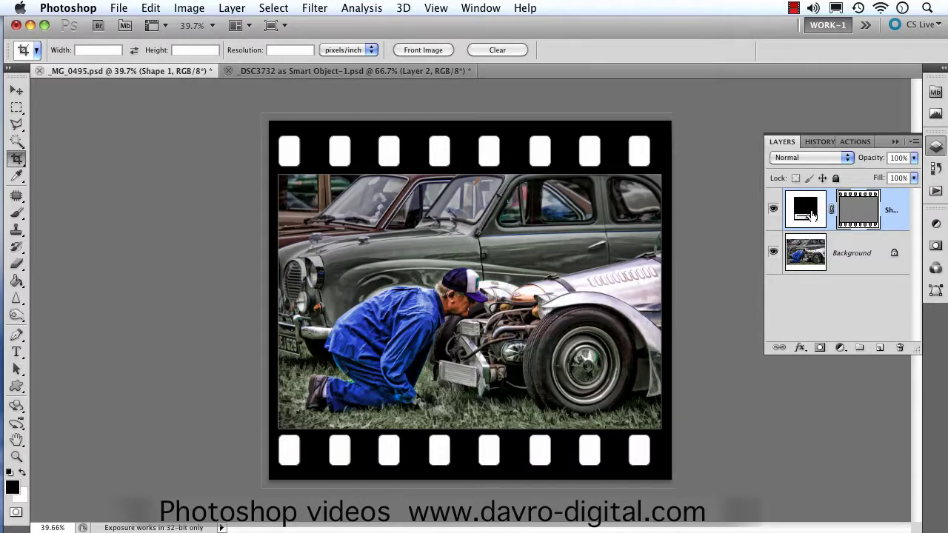
{"action": "left_click", "coordinate": [838, 252]}
{"action": "left_click", "coordinate": [815, 219]}
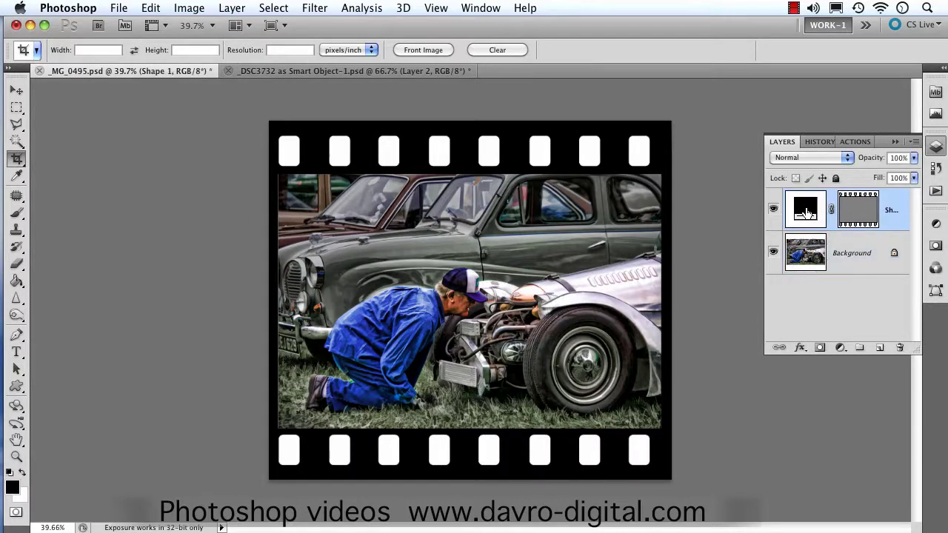
{"action": "left_click", "coordinate": [859, 210]}
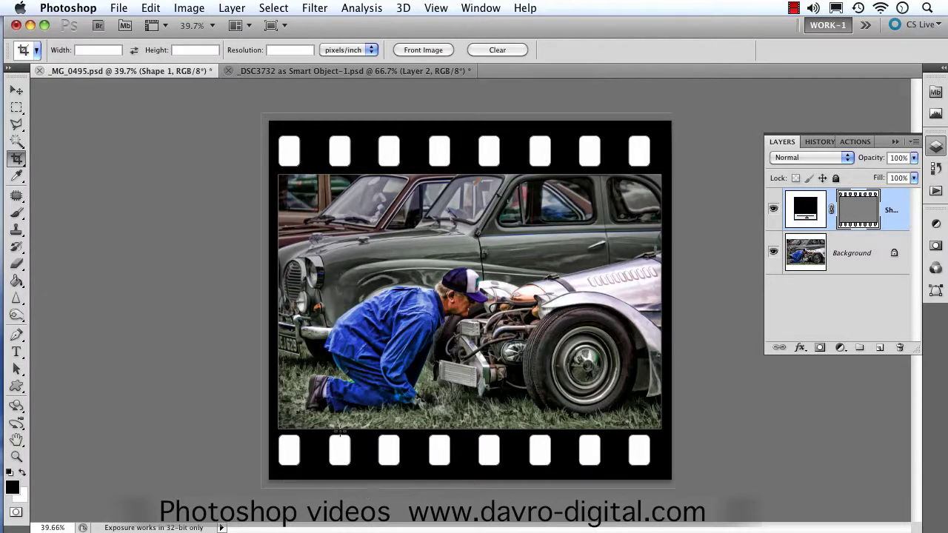
{"action": "left_click", "coordinate": [772, 253]}
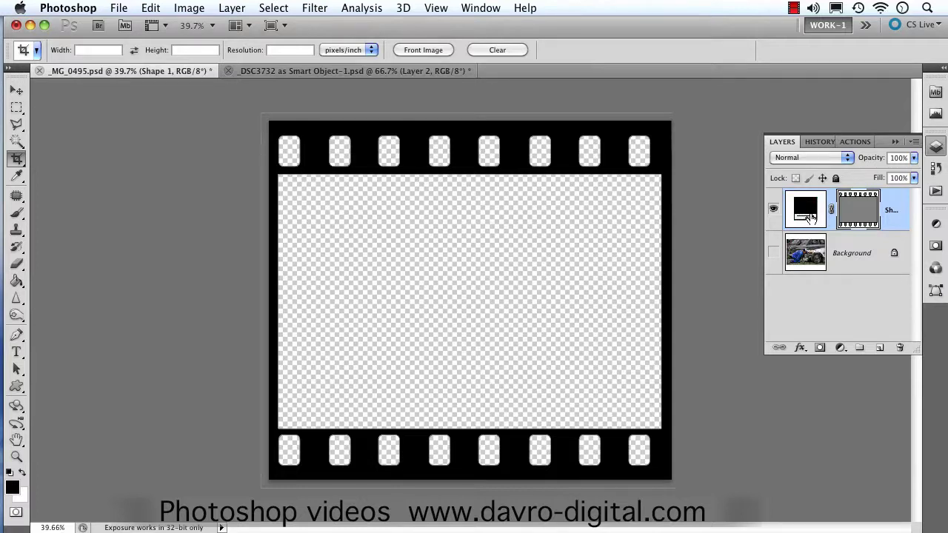
- Replace the film frame shape layer with a merged pixel copy on a new layer, and show the Background layer again
{"action": "left_click", "coordinate": [878, 348]}
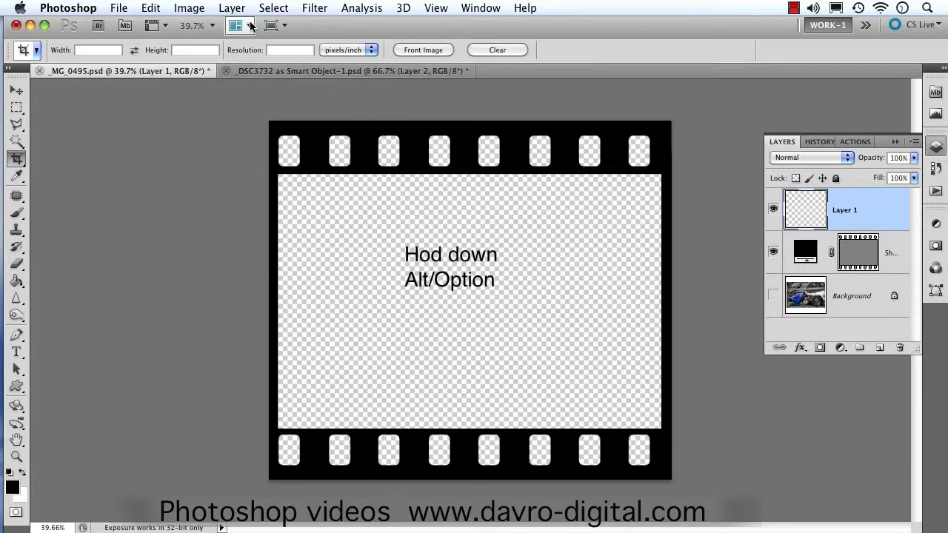
{"action": "left_click", "coordinate": [231, 9]}
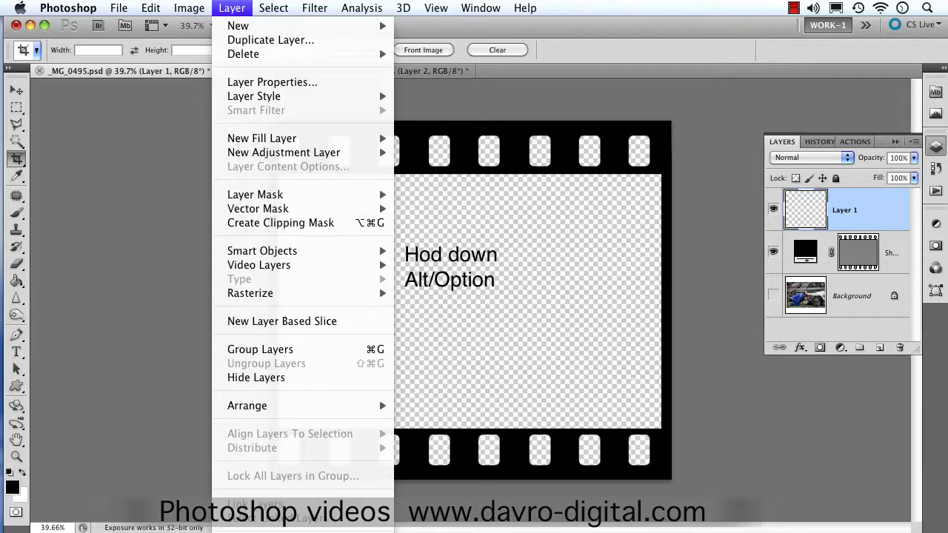
{"action": "key", "text": "ctrl+alt+shift+e"}
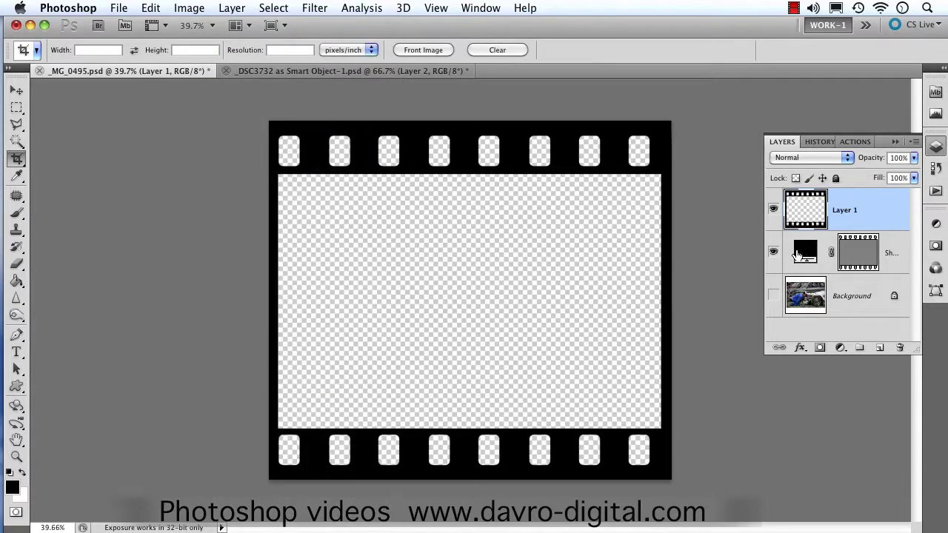
{"action": "left_click_drag", "start_coordinate": [807, 252], "coordinate": [899, 346]}
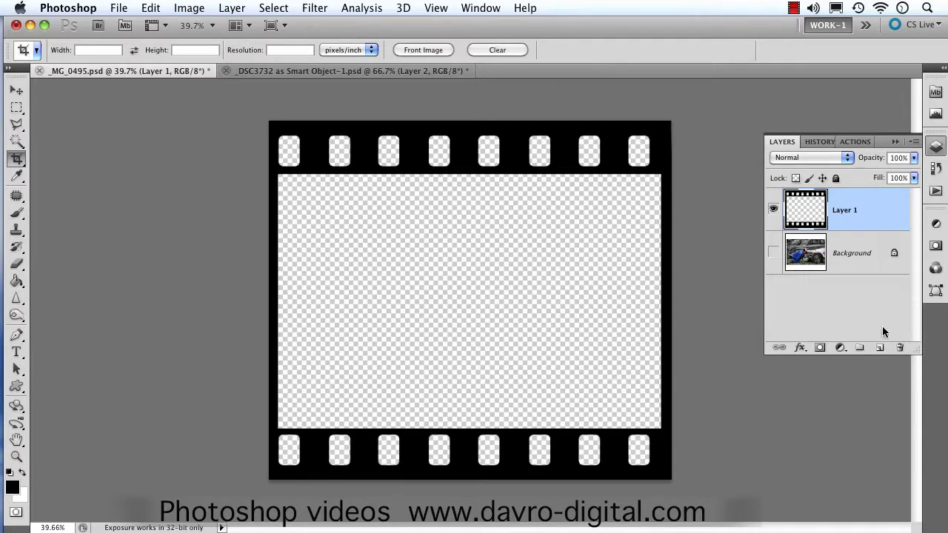
{"action": "left_click", "coordinate": [772, 253]}
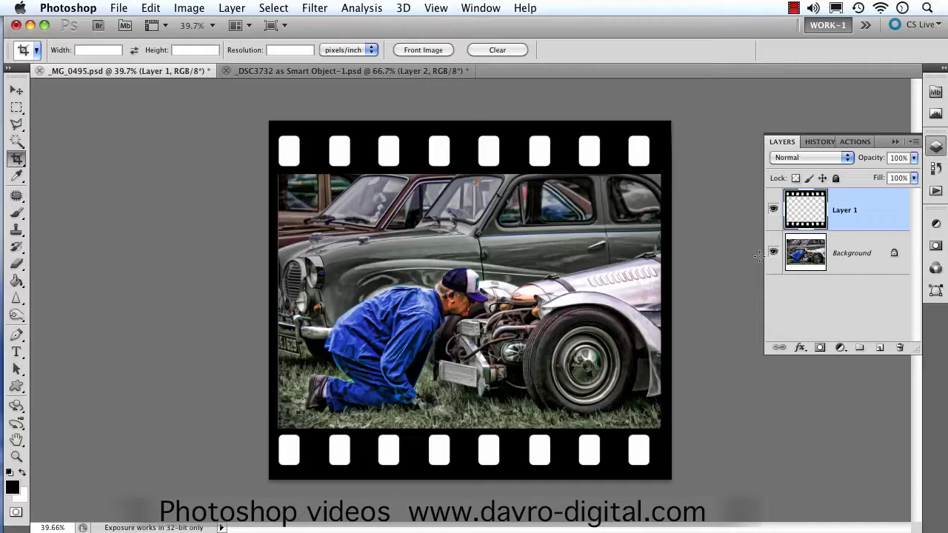
- Add a drop shadow to the film frame layer with angle 45°, distance 2 px and size 16 px, and compare the frame hidden and shown
{"action": "left_click", "coordinate": [433, 316], "text": "super"}
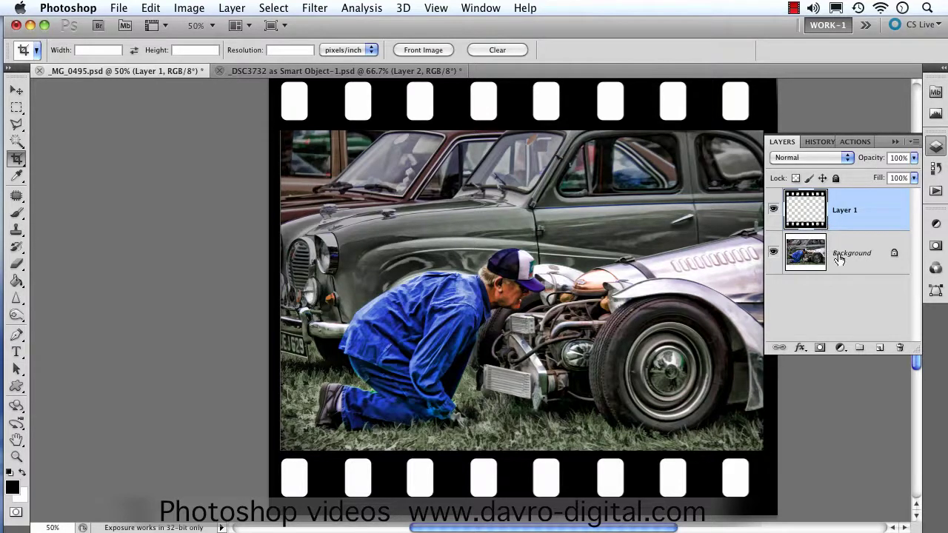
{"action": "left_click", "coordinate": [800, 348]}
{"action": "left_click", "coordinate": [811, 383]}
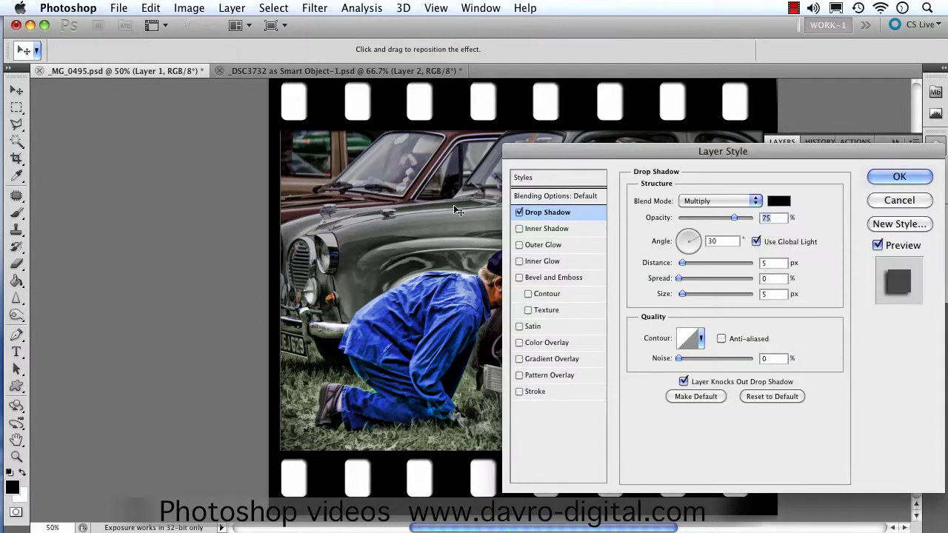
{"action": "left_click_drag", "start_coordinate": [412, 158], "coordinate": [356, 282]}
{"action": "left_click", "coordinate": [406, 271], "text": "super"}
{"action": "left_click_drag", "start_coordinate": [681, 294], "coordinate": [688, 297]}
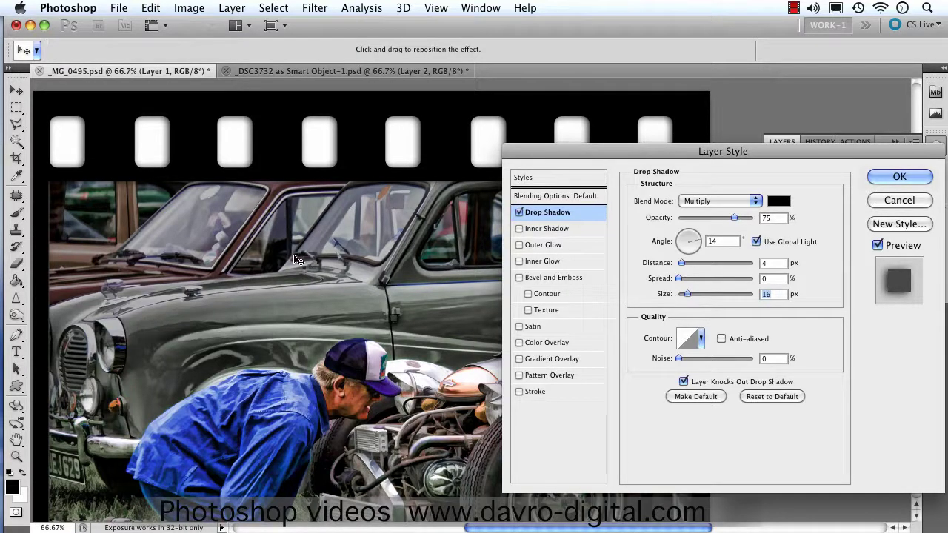
{"action": "left_click_drag", "start_coordinate": [294, 256], "coordinate": [293, 260]}
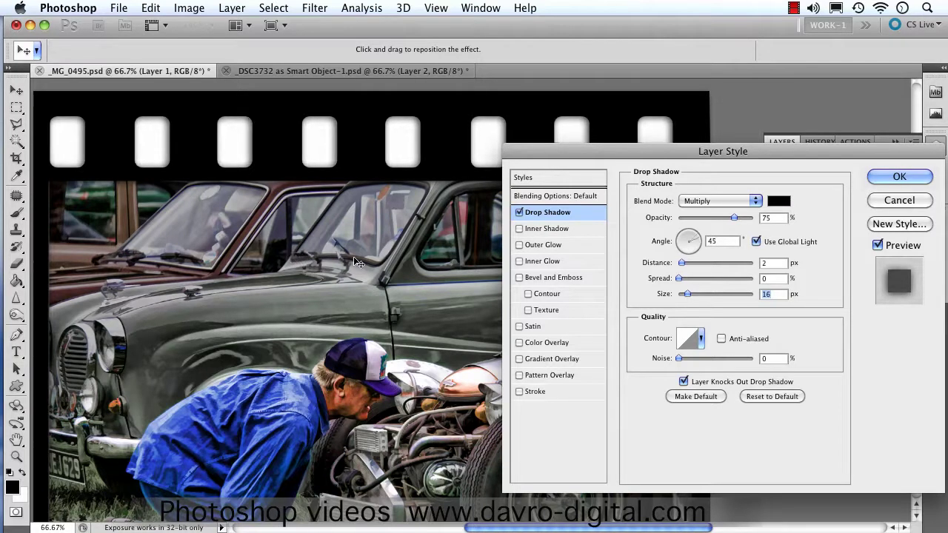
{"action": "left_click", "coordinate": [888, 178]}
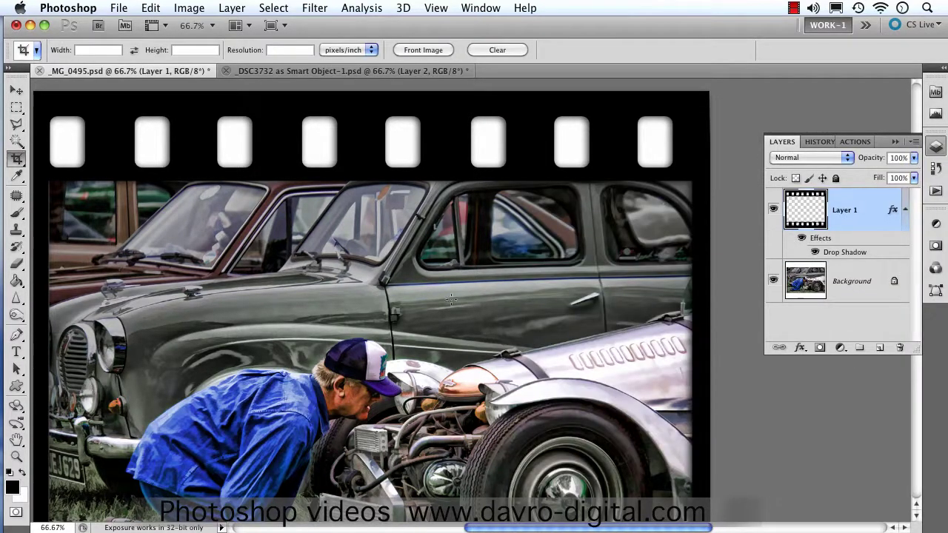
{"action": "scroll", "coordinate": [455, 305], "scroll_direction": "down", "scroll_amount": 3}
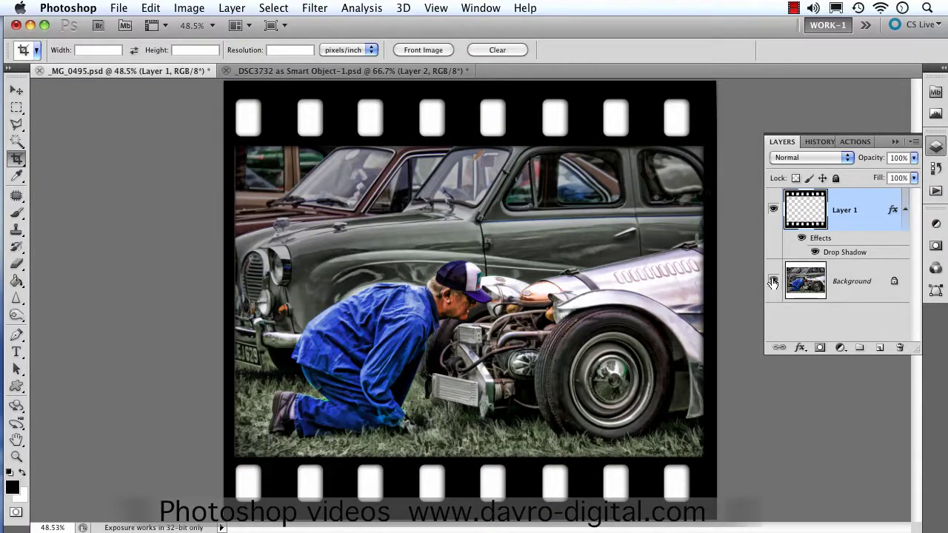
{"action": "left_click", "coordinate": [772, 214]}
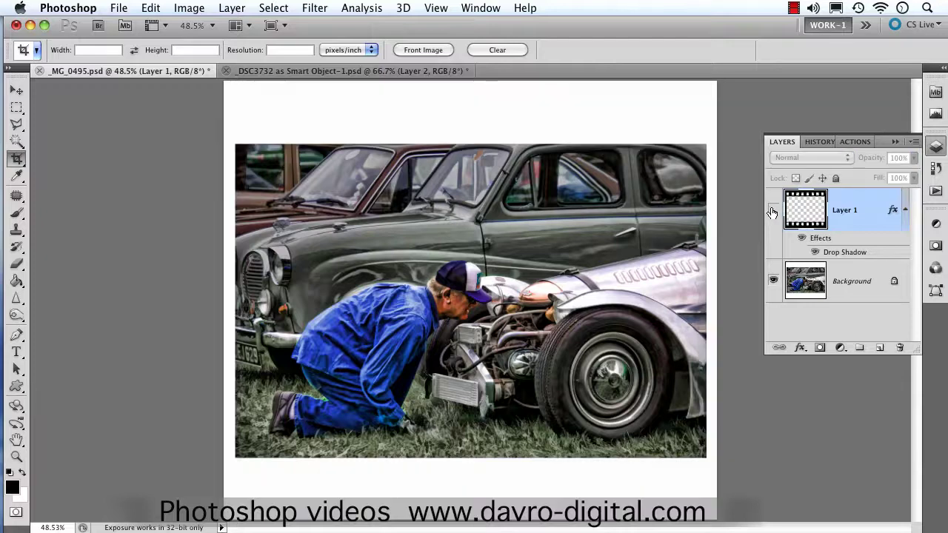
{"action": "left_click", "coordinate": [772, 214]}
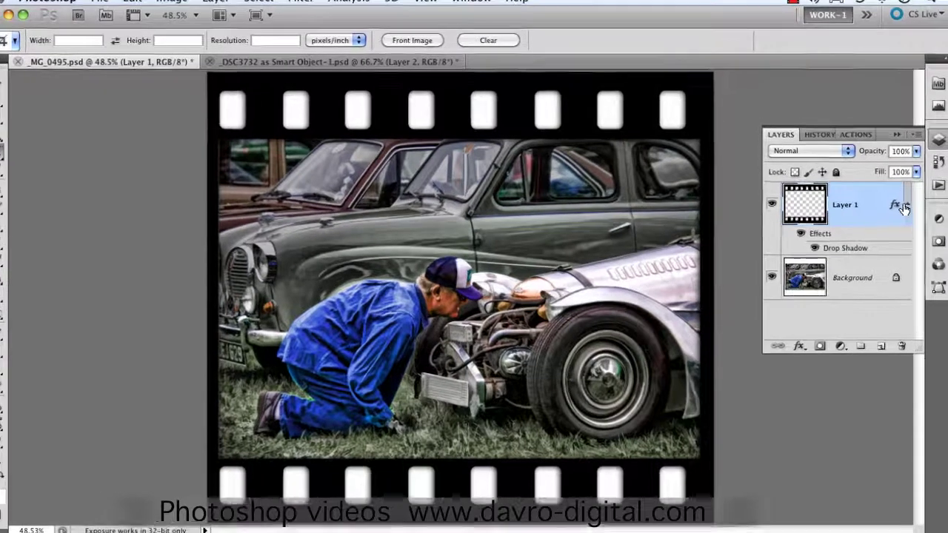
- Rename the film frame layer as film and add an empty layer directly beneath it
{"action": "left_click", "coordinate": [897, 211]}
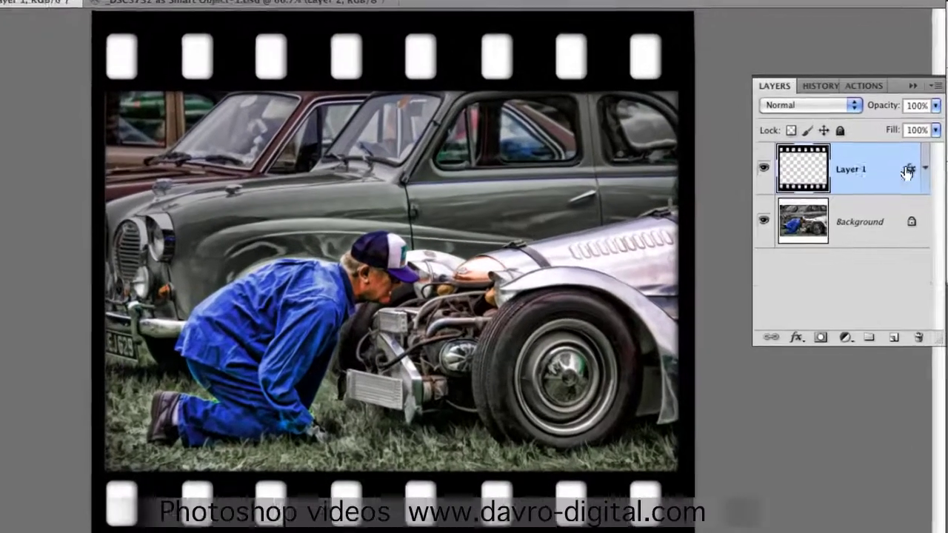
{"action": "double_click", "coordinate": [860, 175]}
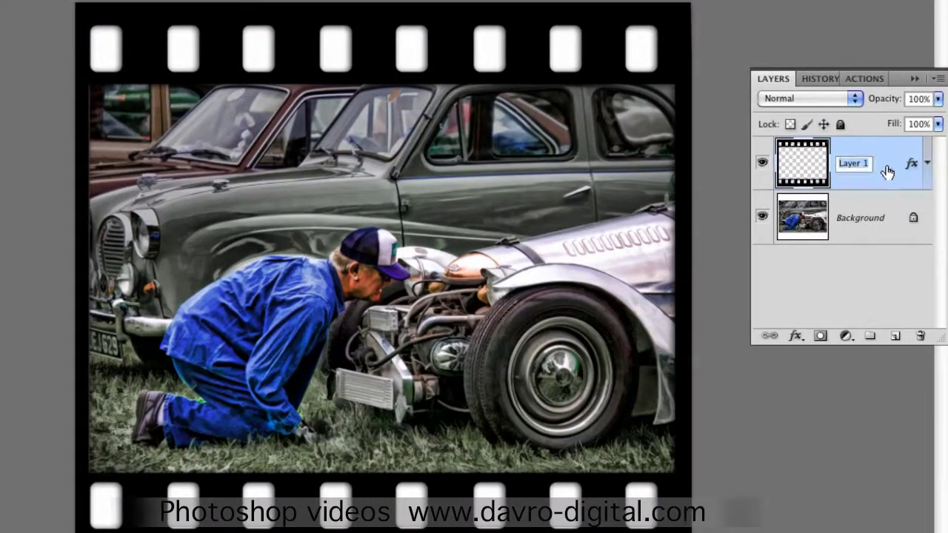
{"action": "type", "text": "fil"}
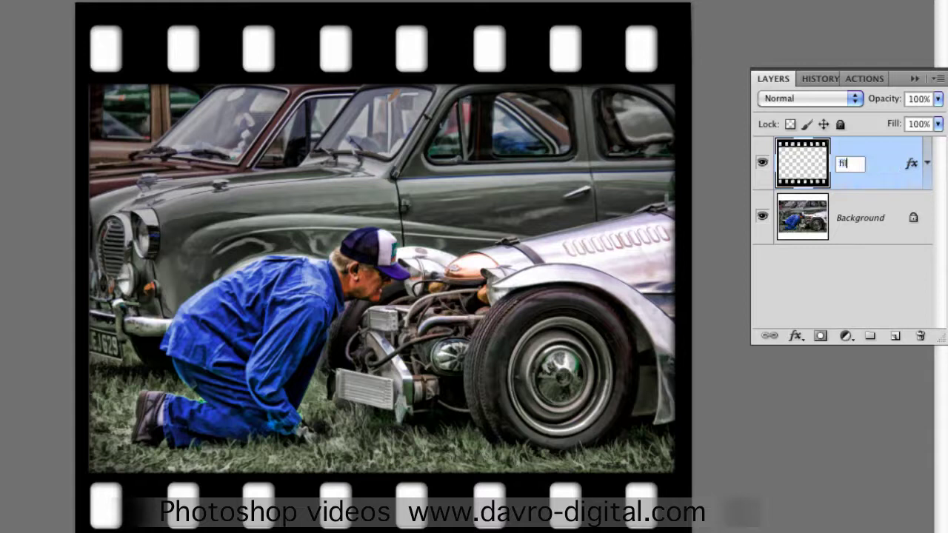
{"action": "type", "text": "m"}
{"action": "key", "text": "Return"}
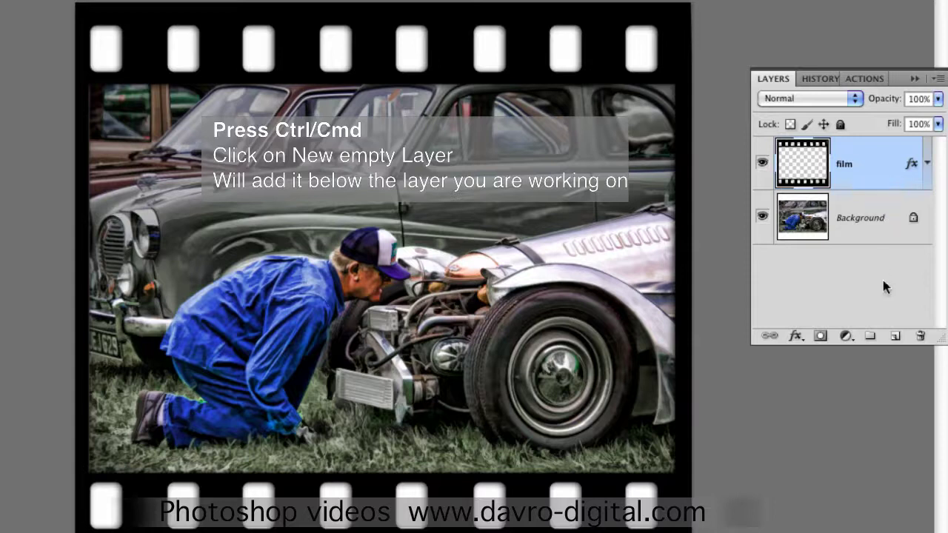
{"action": "left_click", "coordinate": [895, 337], "text": "ctrl"}
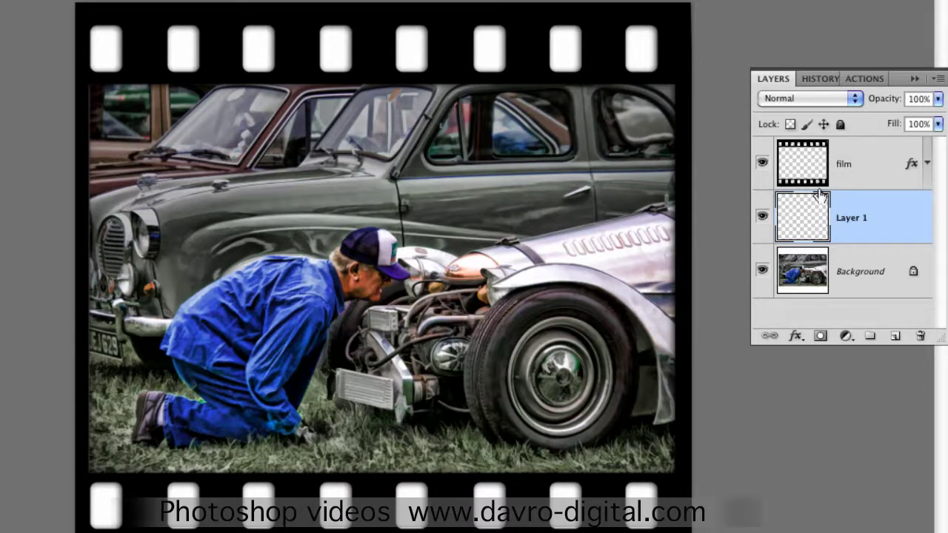
- Select the film layer's central opening with the Magic Wand and stroke it on the inside with a 3 px grey (#929292) line
{"action": "left_click", "coordinate": [863, 182]}
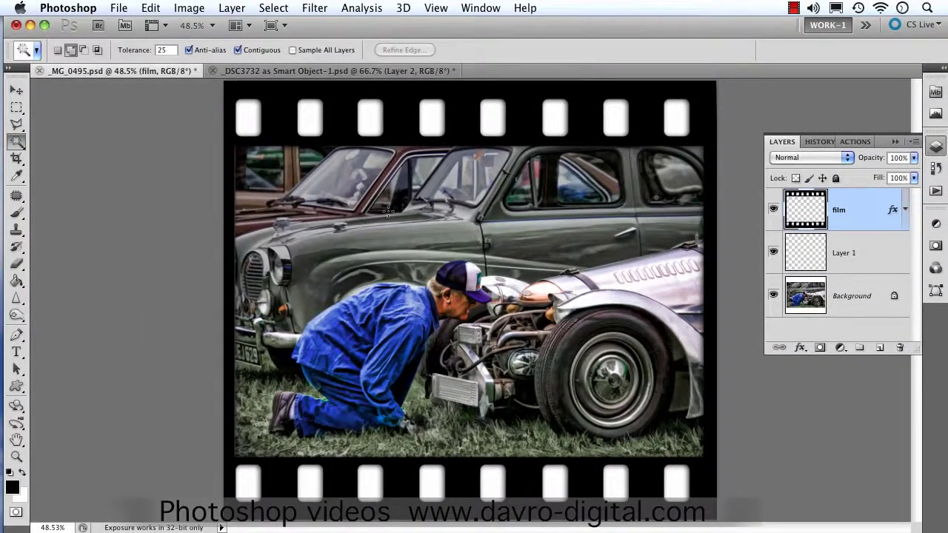
{"action": "left_click", "coordinate": [390, 212]}
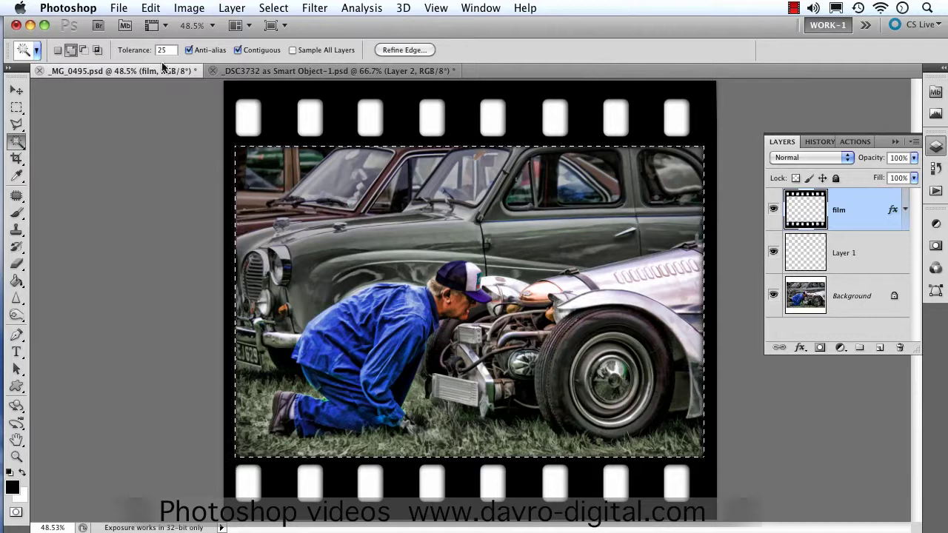
{"action": "left_click", "coordinate": [151, 9]}
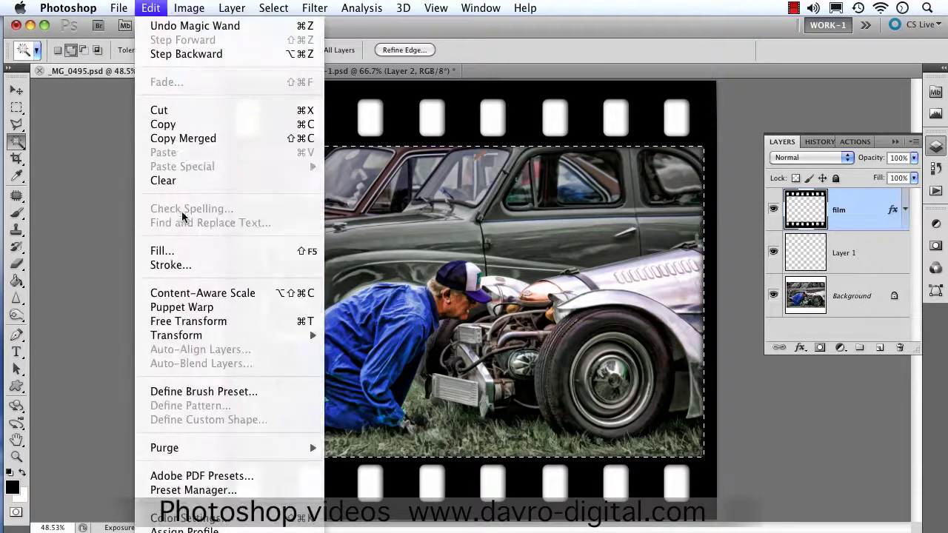
{"action": "left_click", "coordinate": [179, 263]}
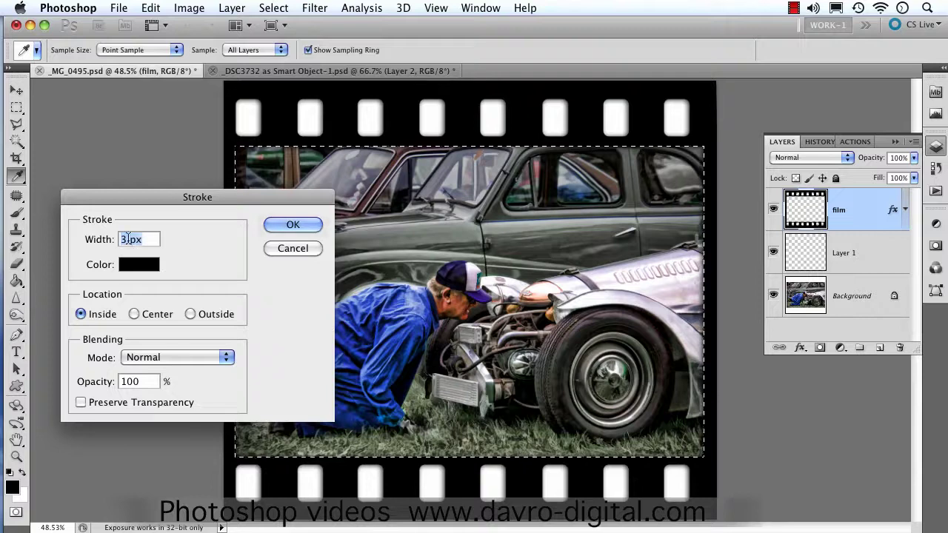
{"action": "left_click", "coordinate": [129, 266]}
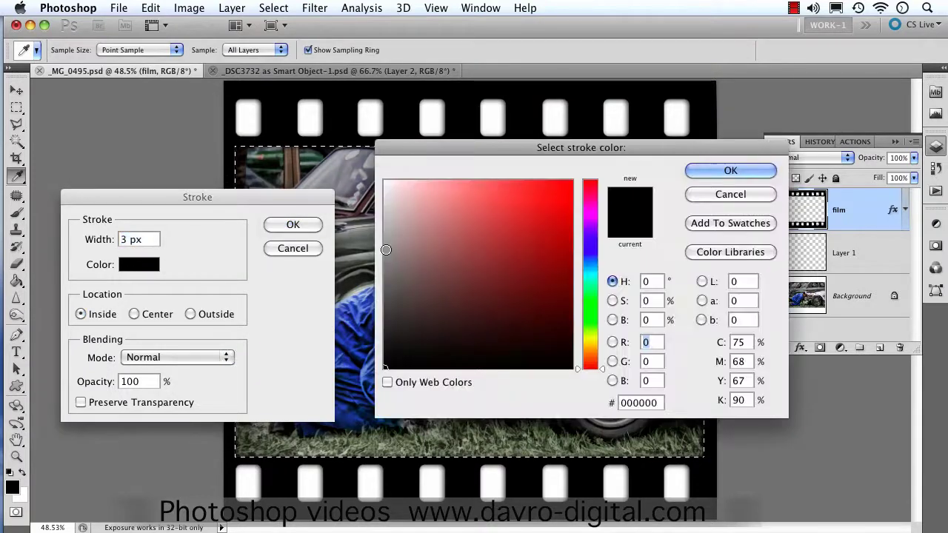
{"action": "left_click_drag", "start_coordinate": [384, 253], "coordinate": [382, 262]}
{"action": "left_click", "coordinate": [726, 171]}
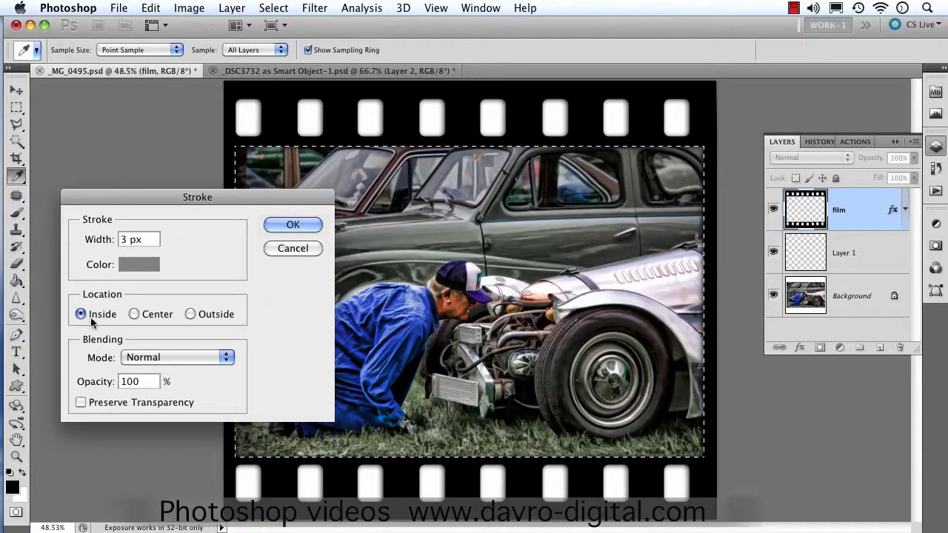
{"action": "left_click", "coordinate": [293, 225]}
{"action": "key", "text": "w"}
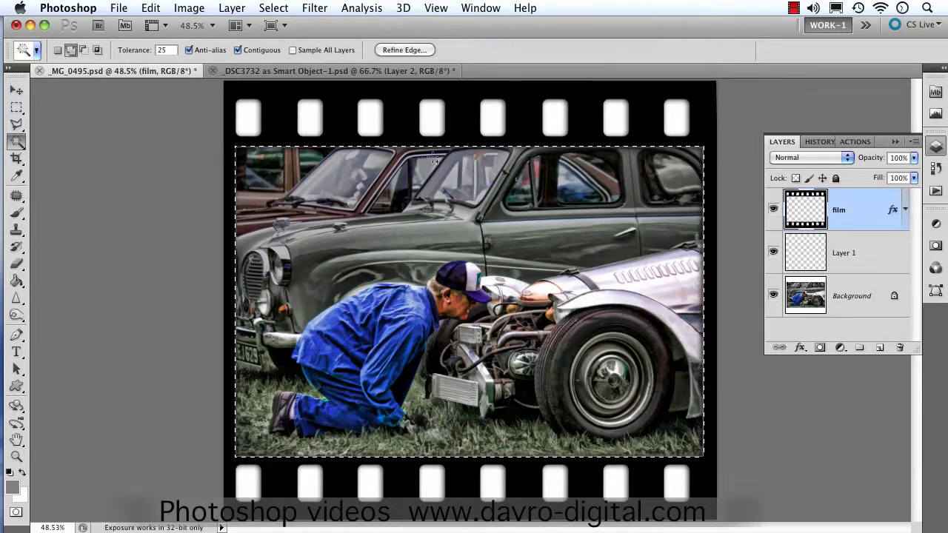
- Invert the selection, fill it on Layer 1 with dark grey #686868 using the Paint Bucket, and deselect
{"action": "left_click", "coordinate": [274, 9]}
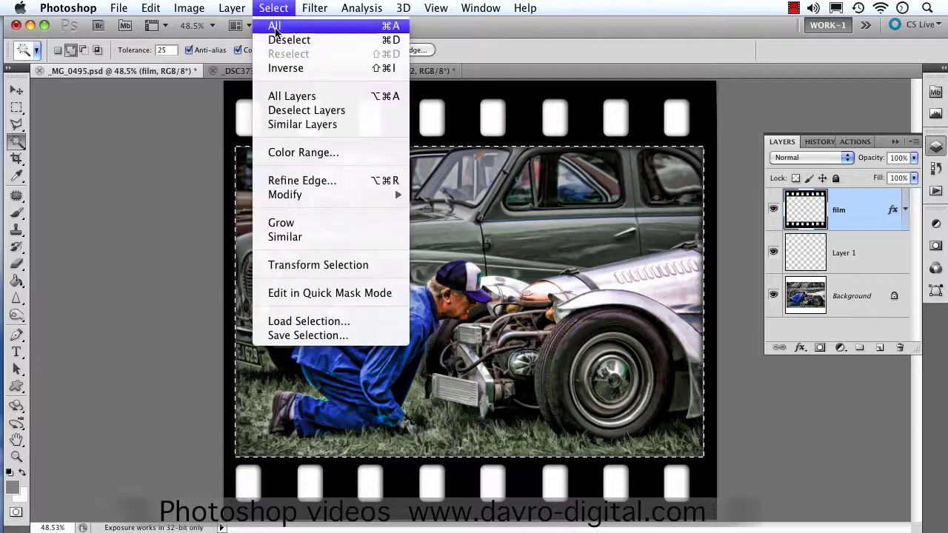
{"action": "left_click", "coordinate": [285, 68]}
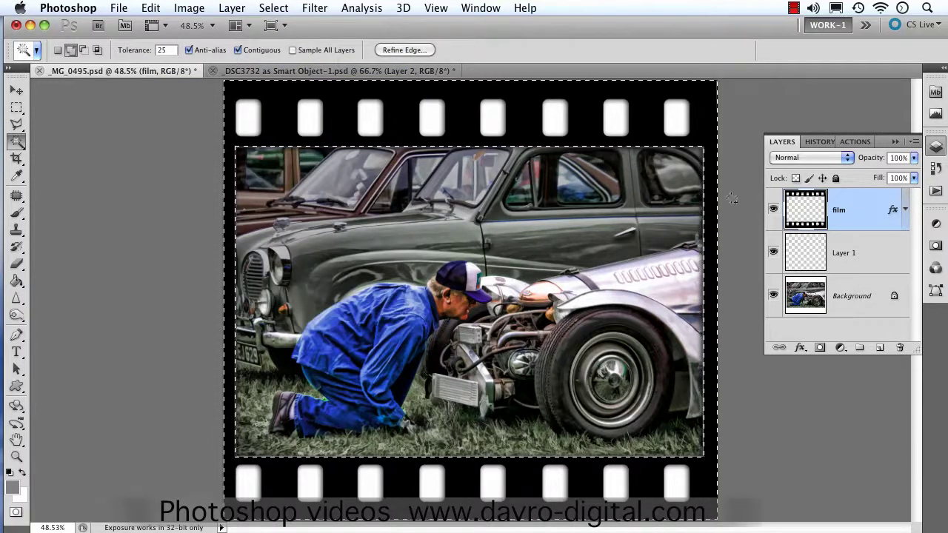
{"action": "left_click", "coordinate": [848, 252]}
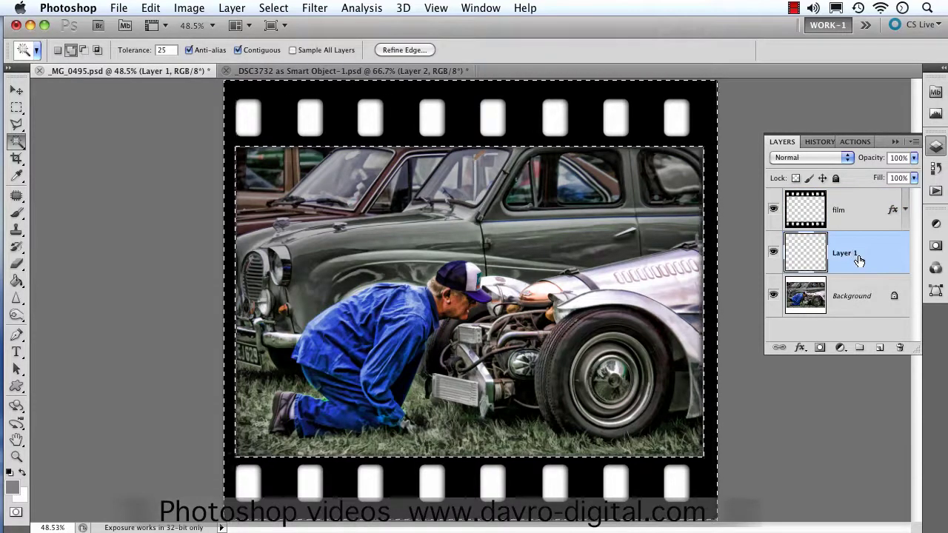
{"action": "left_click", "coordinate": [12, 488]}
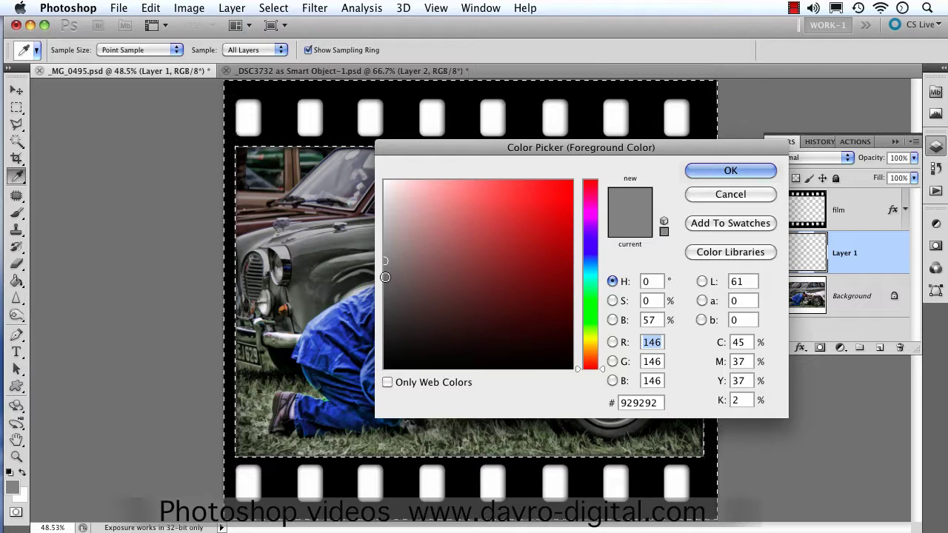
{"action": "left_click", "coordinate": [384, 279]}
{"action": "left_click_drag", "start_coordinate": [382, 281], "coordinate": [385, 291]}
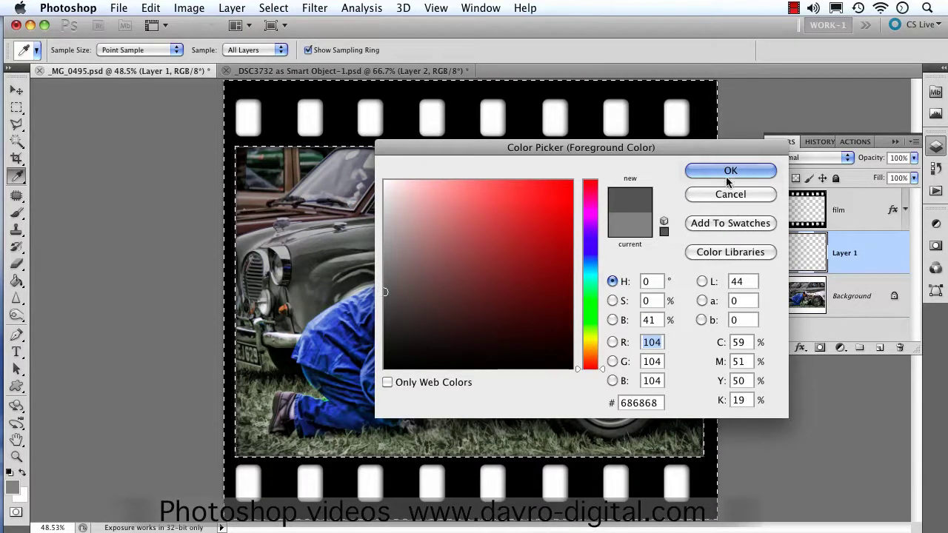
{"action": "left_click", "coordinate": [729, 171]}
{"action": "key", "text": "w"}
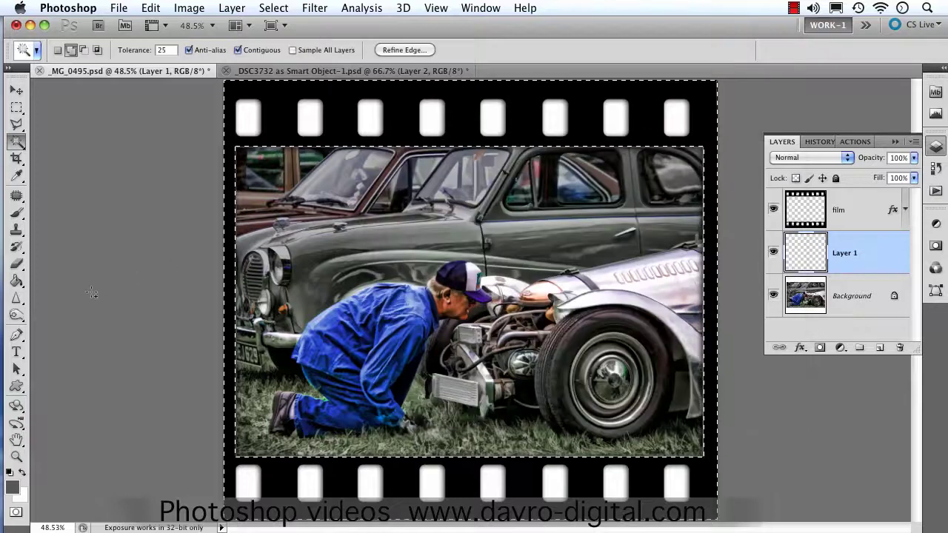
{"action": "left_click_drag", "start_coordinate": [20, 285], "coordinate": [53, 295]}
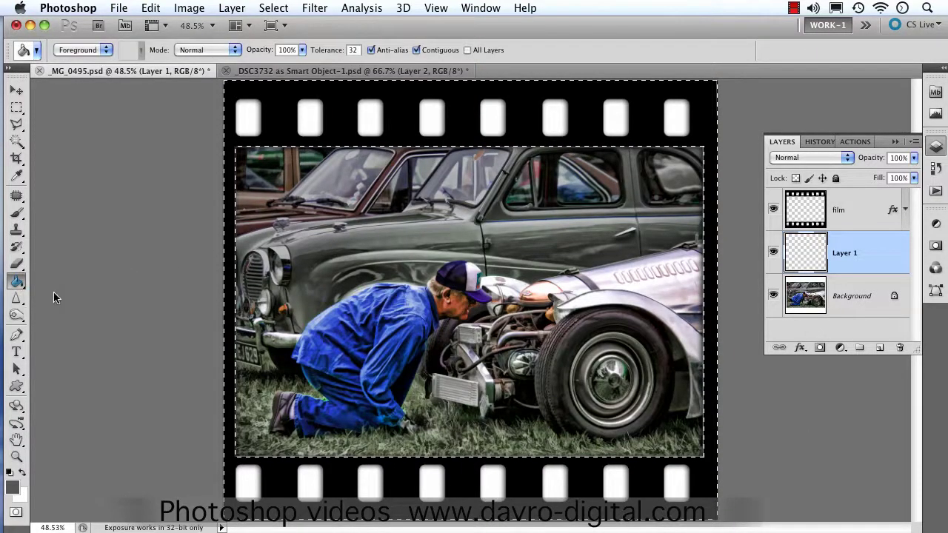
{"action": "left_click", "coordinate": [279, 480]}
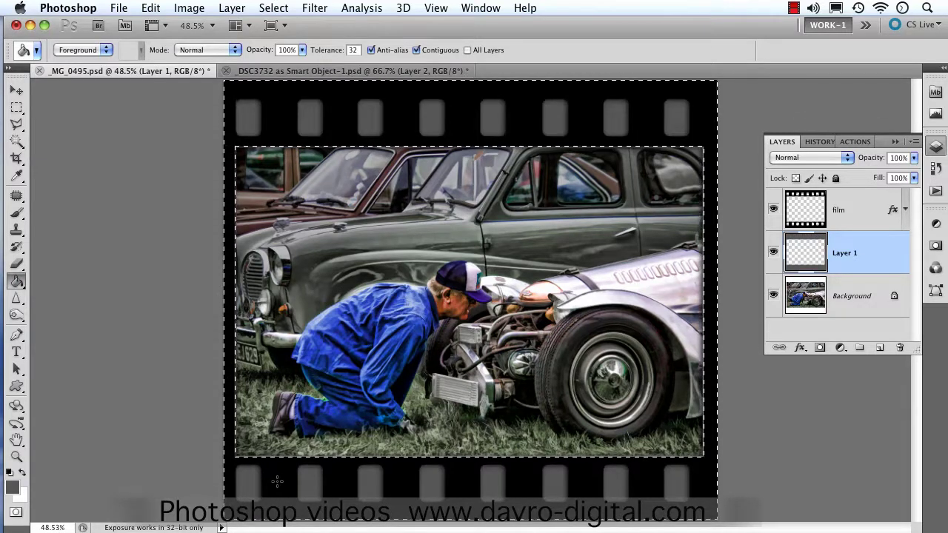
{"action": "key", "text": "super+d"}
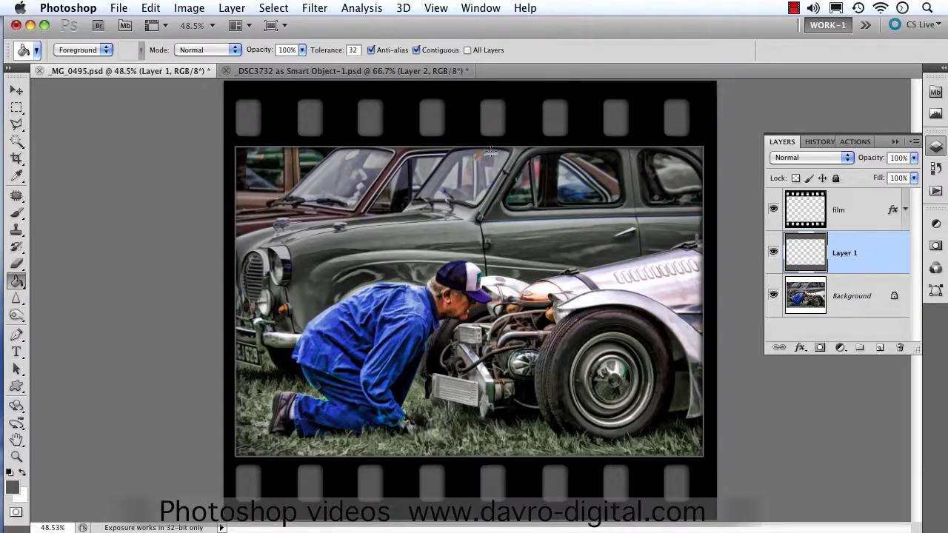
- Compare the image with Layer 1 hidden and shown, and make the film layer active
{"action": "left_click", "coordinate": [773, 253]}
{"action": "left_click", "coordinate": [772, 254]}
{"action": "left_click", "coordinate": [871, 216]}
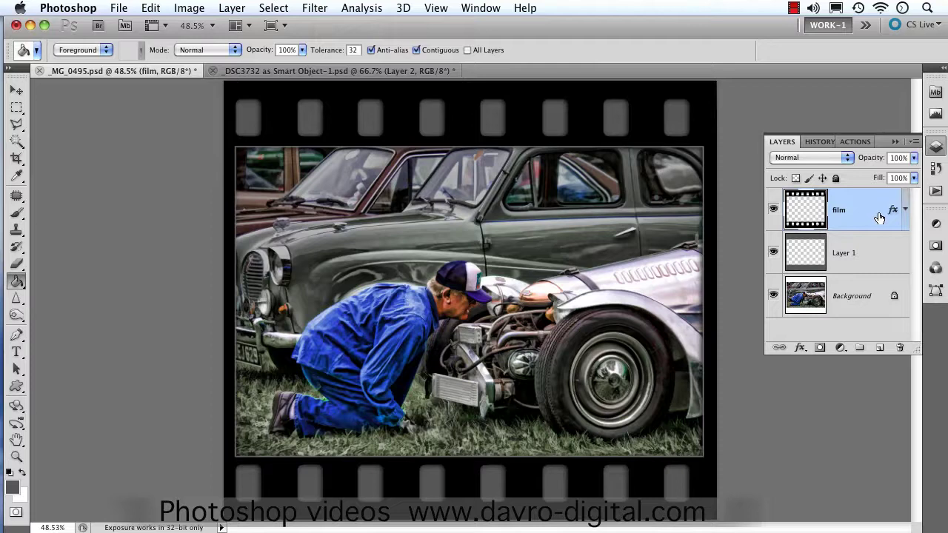
- Hide Layer 1 and the Background layer, leaving only the film layer visible
{"action": "left_click", "coordinate": [773, 252]}
{"action": "left_click", "coordinate": [772, 296]}
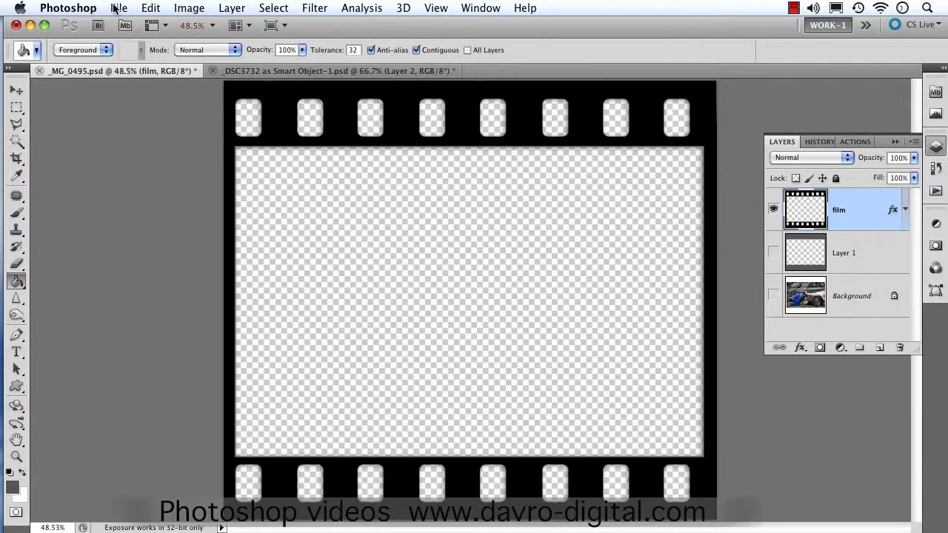
- Examine the transparent PNG-24 export option and preview in Save for Web & Devices, and leave without saving
{"action": "left_click", "coordinate": [115, 8]}
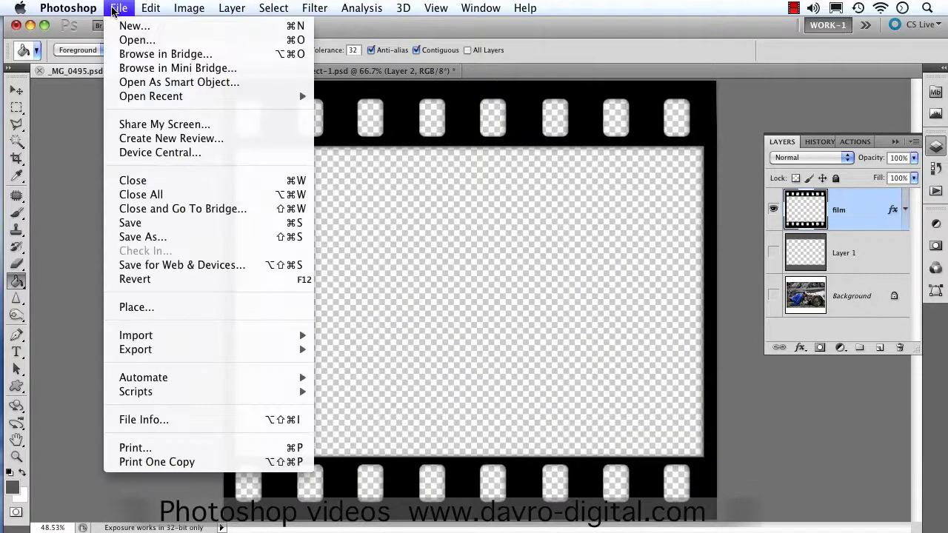
{"action": "left_click", "coordinate": [165, 265]}
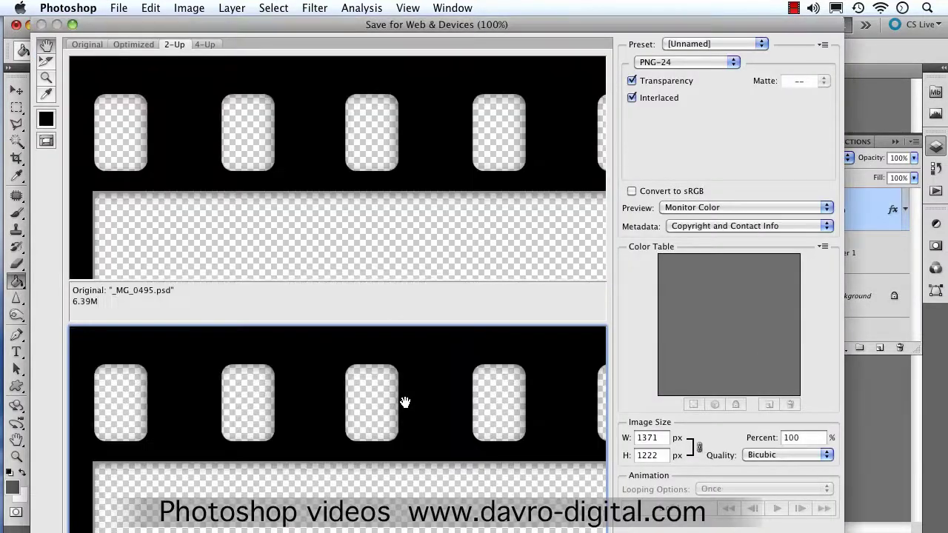
{"action": "left_click_drag", "start_coordinate": [394, 380], "coordinate": [425, 396]}
{"action": "left_click", "coordinate": [662, 63]}
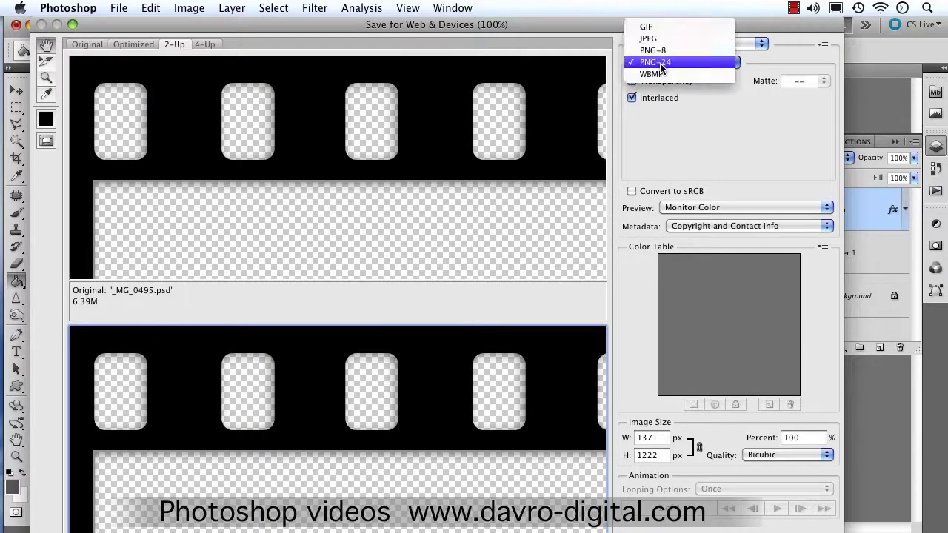
{"action": "left_click", "coordinate": [673, 66]}
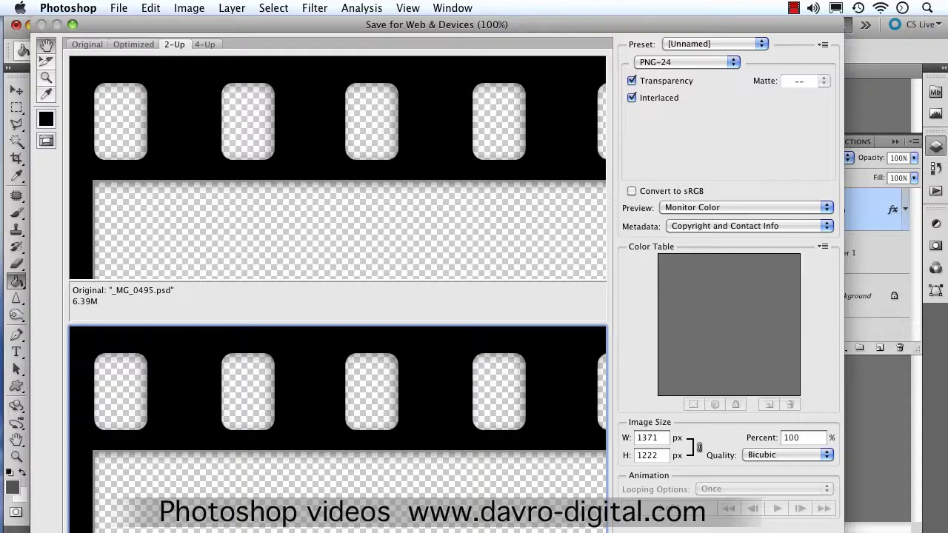
{"action": "key", "text": "Escape"}
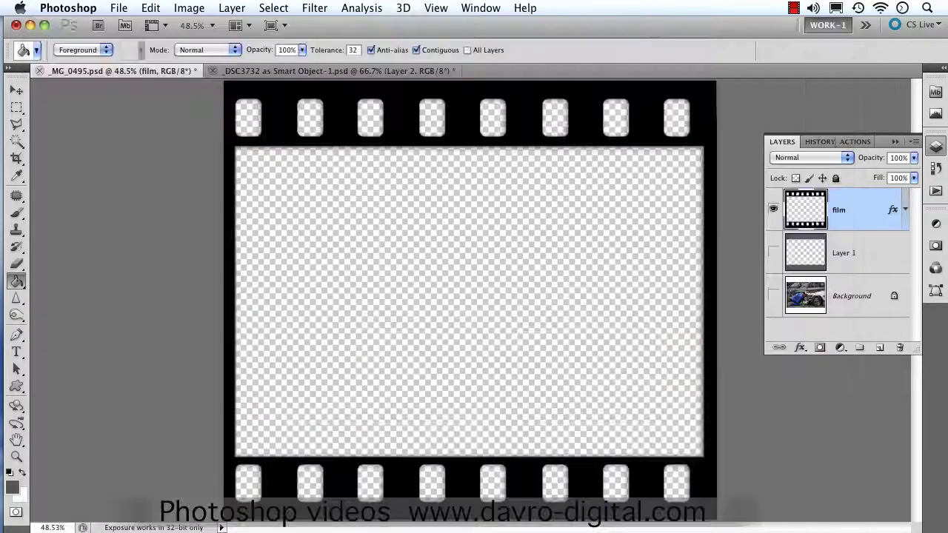